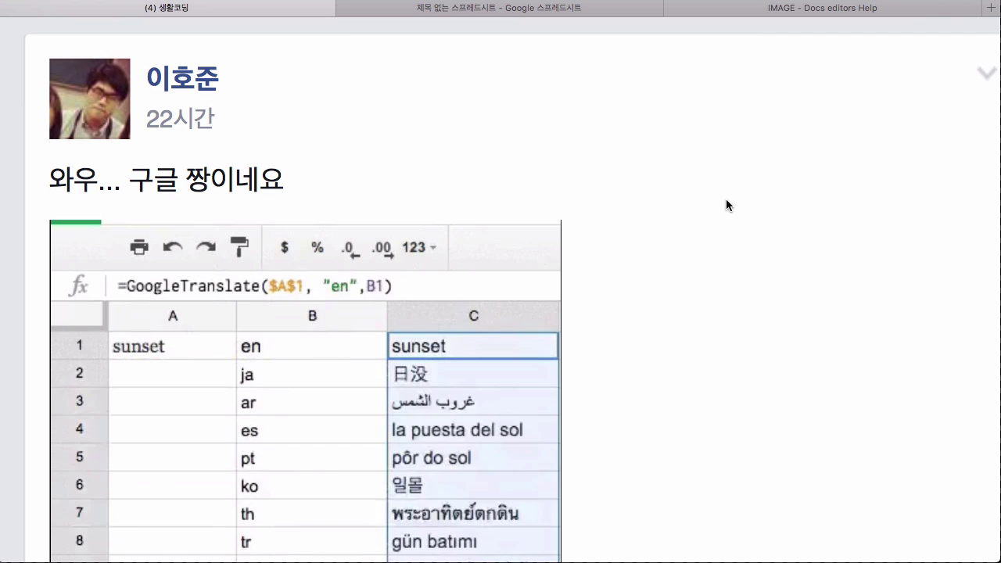
Scroll through the Google results, glance at the blank spreadsheet, and return to the search.
scroll(657, 281, down, 3)
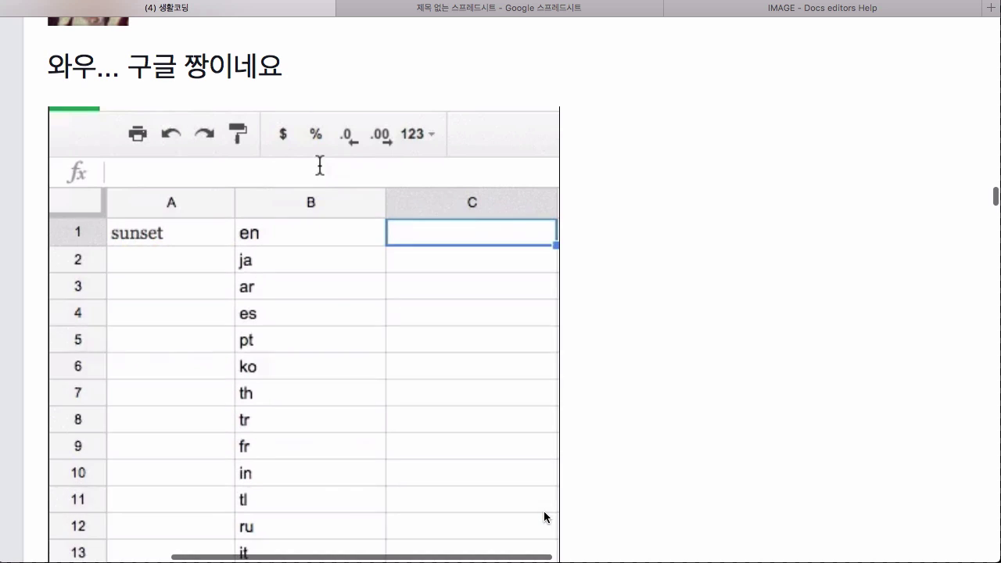
scroll(544, 513, down, 5)
scroll(544, 512, down, 3)
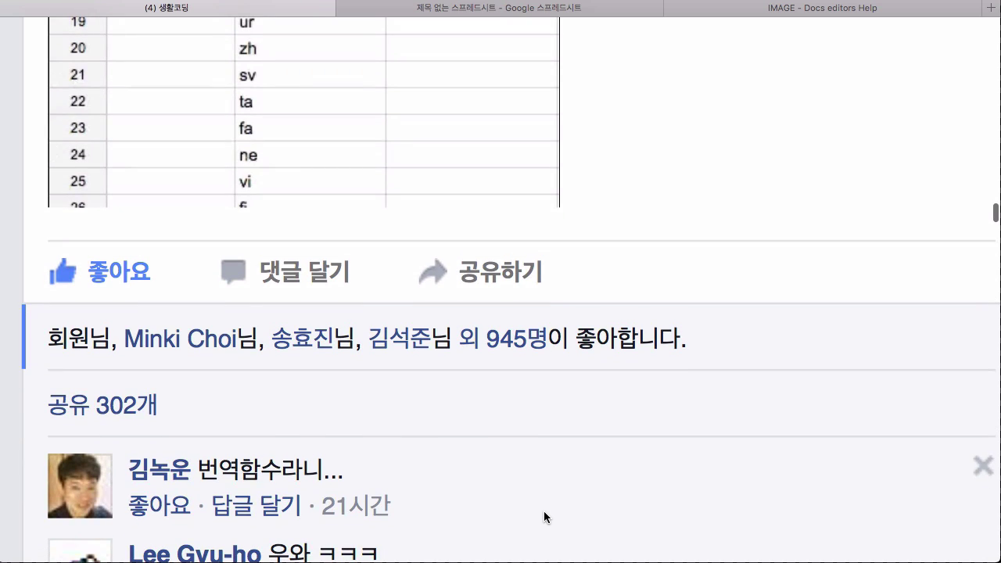
scroll(544, 513, up, 4)
scroll(544, 513, up, 3)
scroll(544, 513, up, 2)
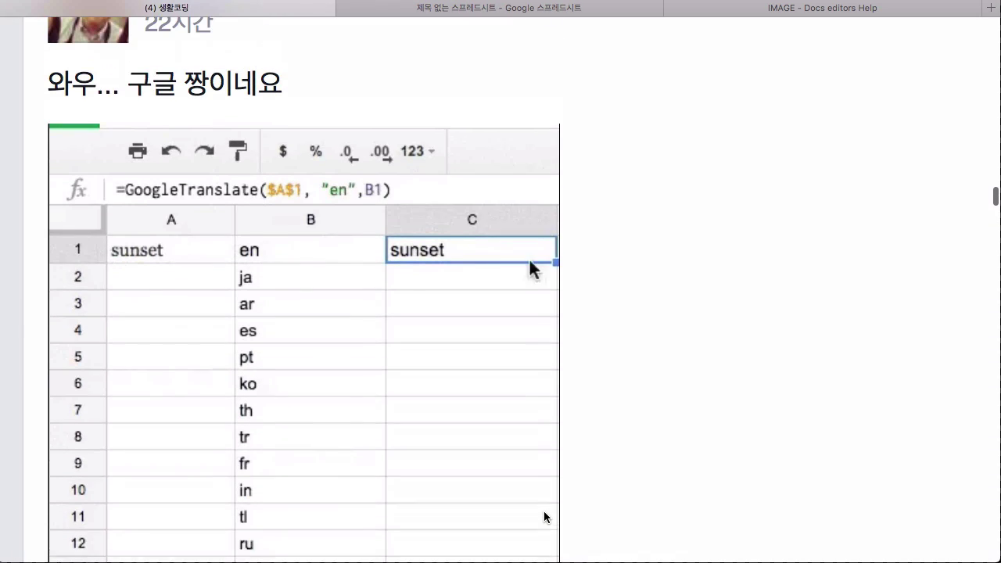
scroll(544, 511, up, 2)
right_click(543, 511)
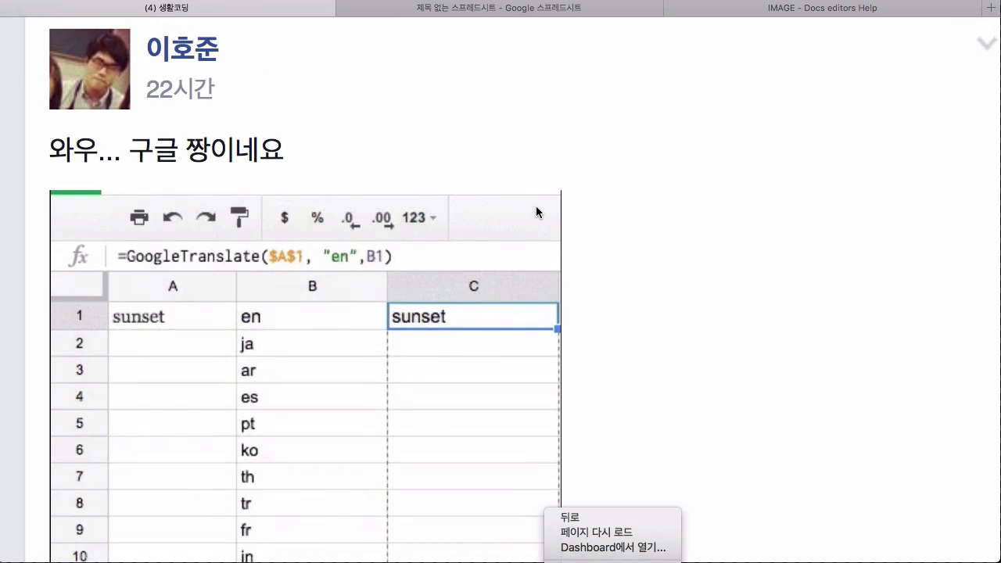
click(455, 41)
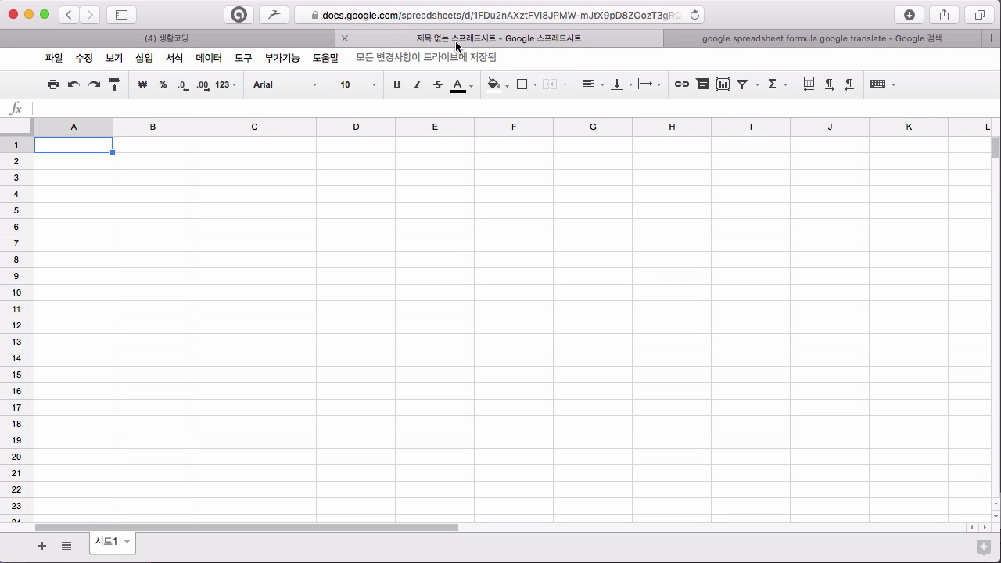
click(727, 41)
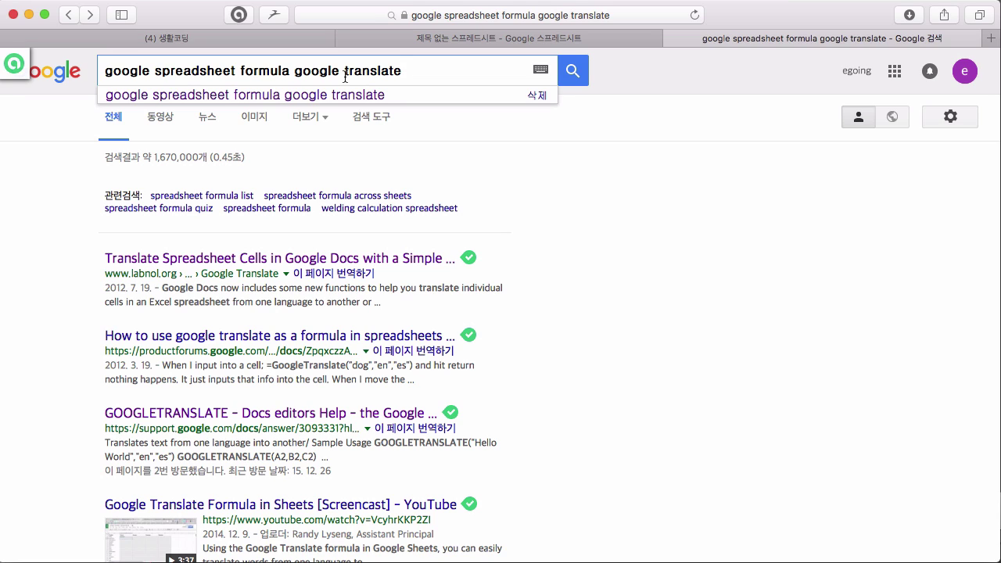
Edit the query into 'googletranslate' and run that search.
key(Left)
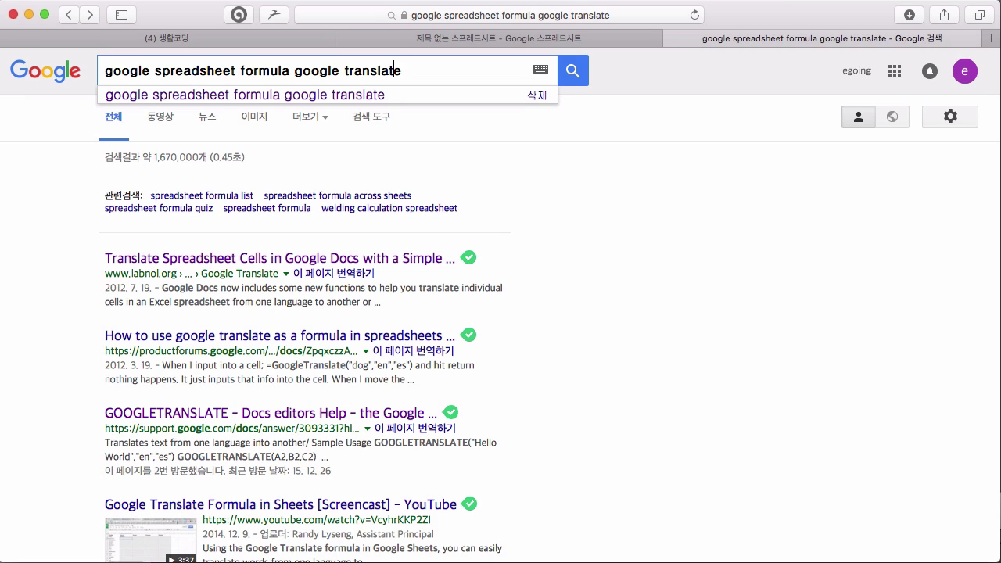
key(Left)
key(Left)
key(BackSpace)
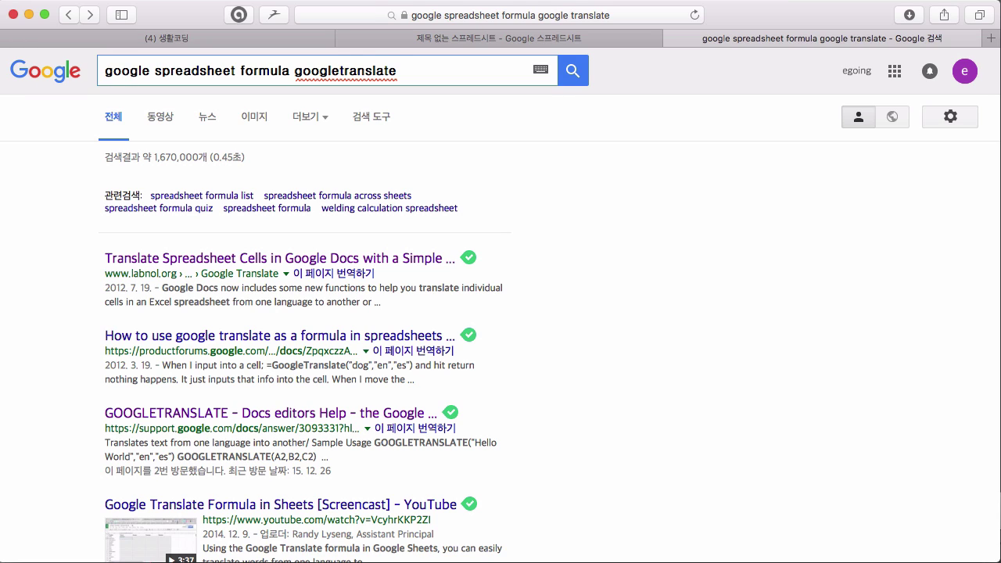
key(Return)
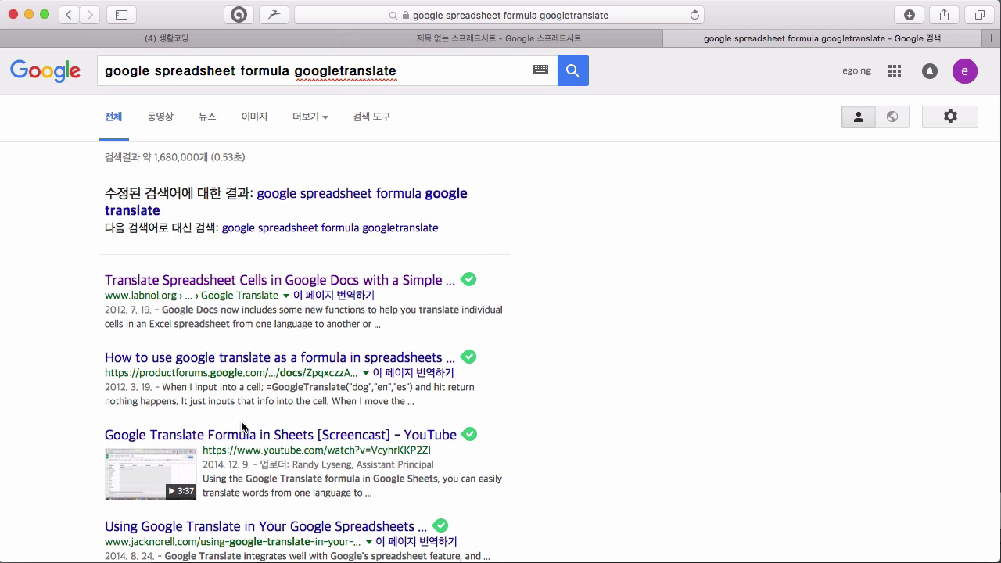
Search 'google spreadsheet formula google translate' and open the GOOGLETRANSLATE Docs editors Help article.
click(343, 70)
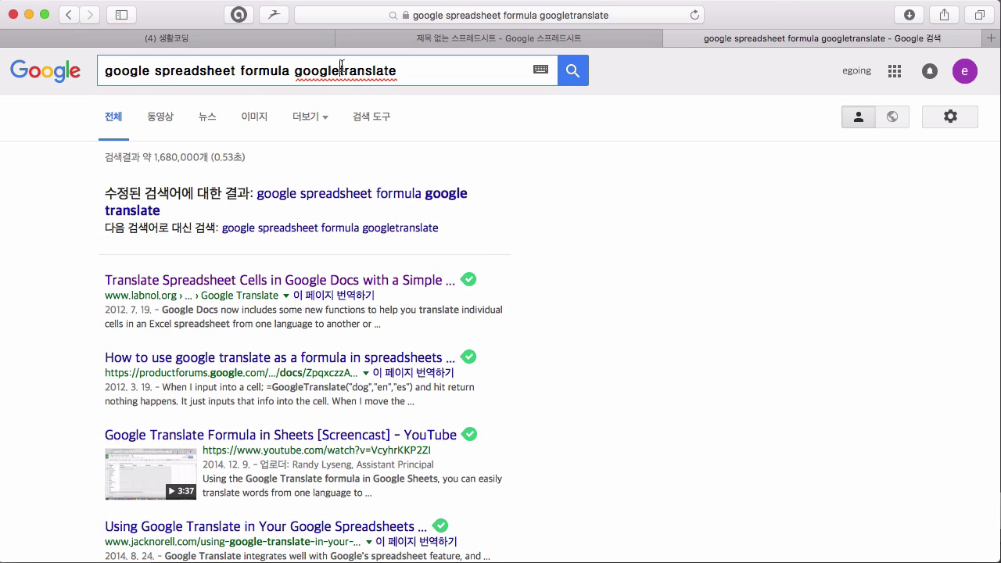
key(Return)
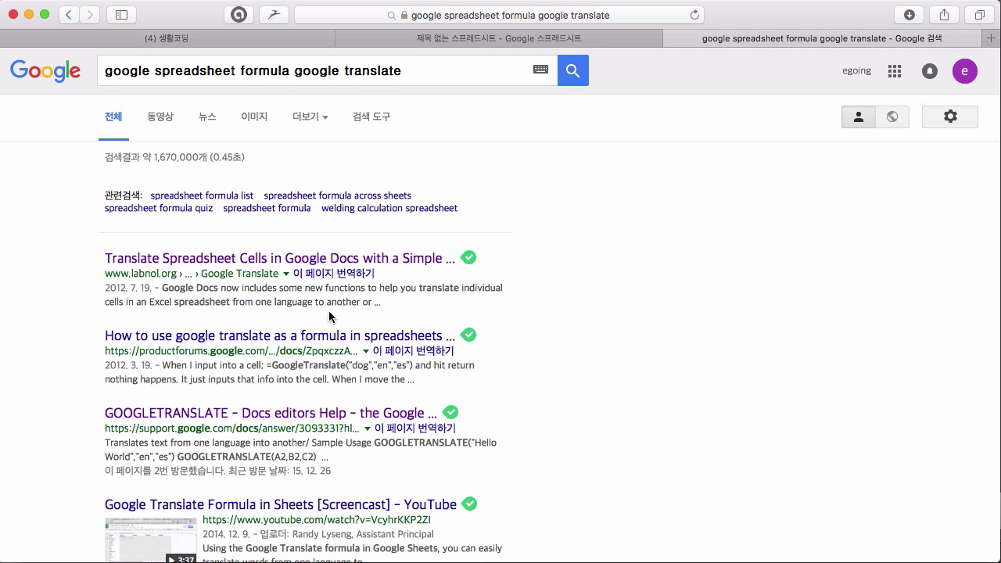
click(298, 420)
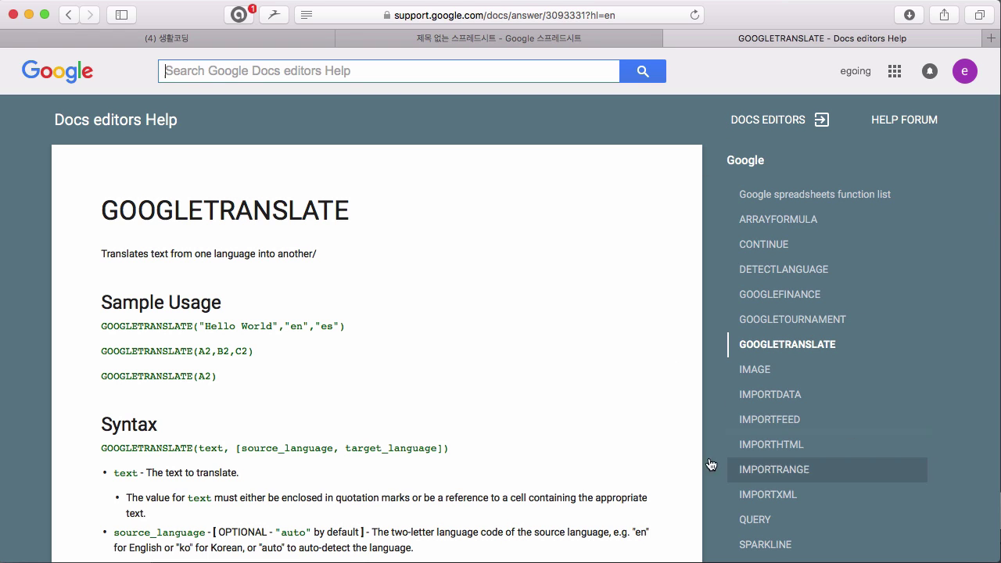
scroll(567, 379, down, 2)
scroll(567, 383, up, 1)
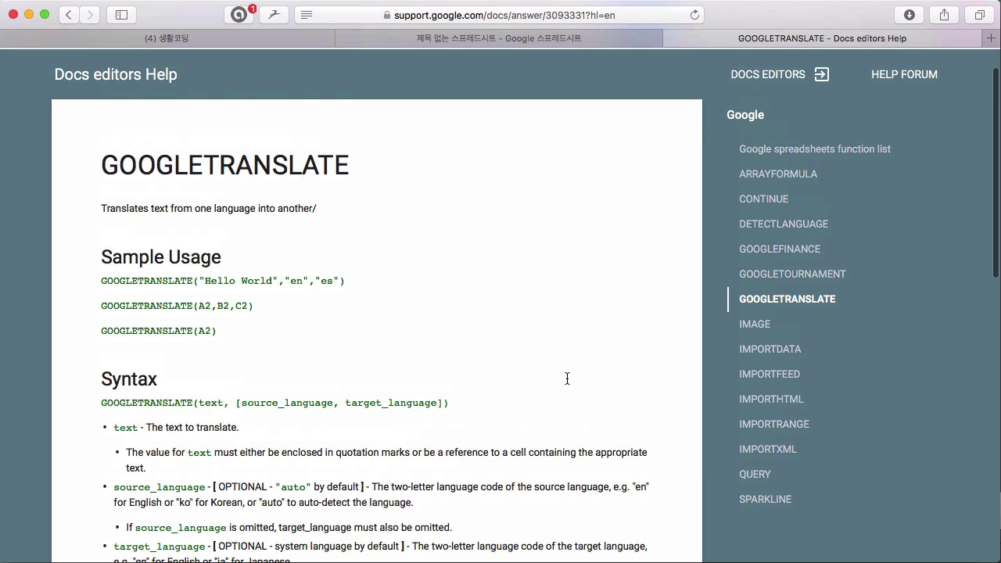
double_click(159, 281)
click(281, 319)
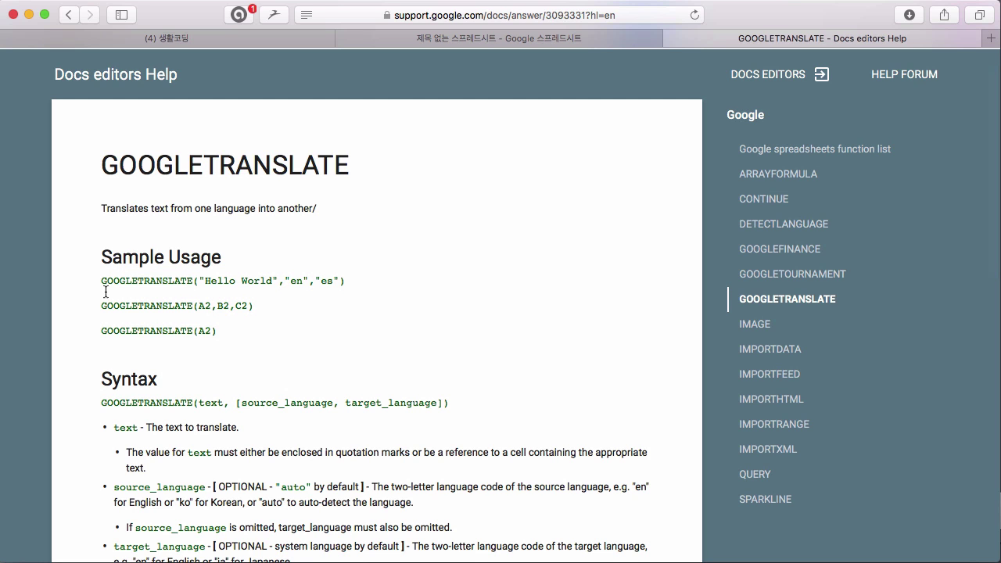
scroll(265, 316, down, 3)
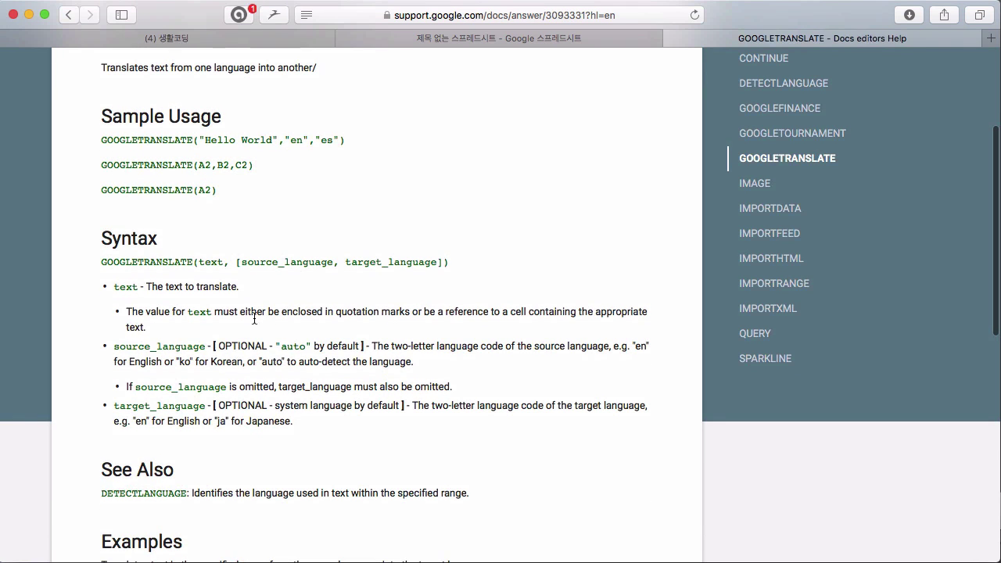
scroll(187, 299, up, 3)
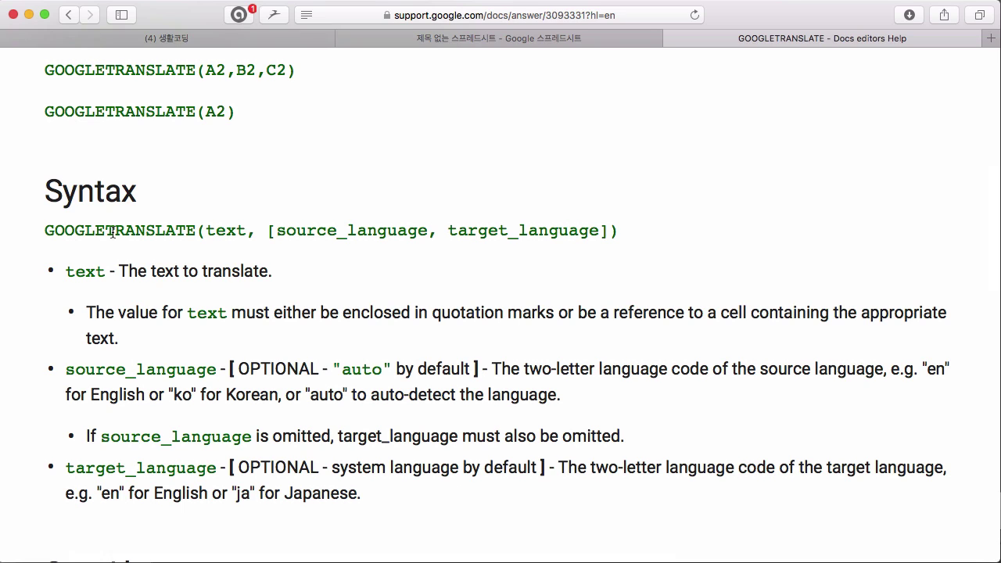
double_click(222, 233)
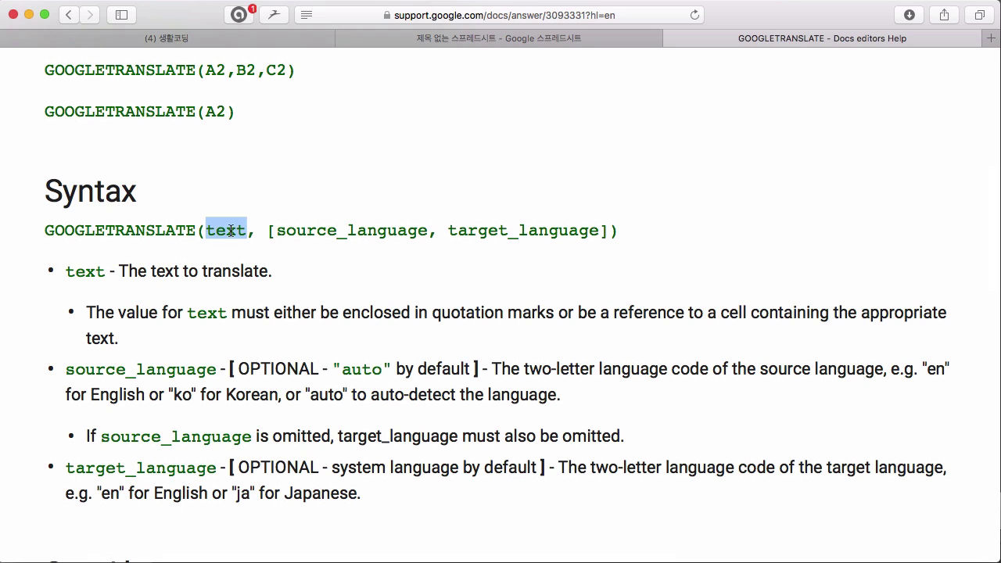
drag(268, 235, 612, 238)
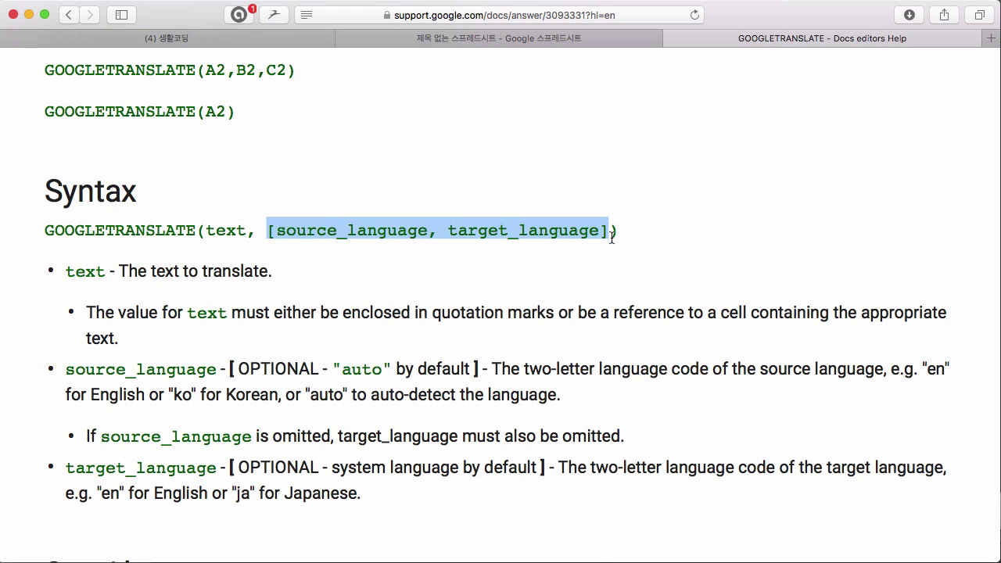
double_click(233, 237)
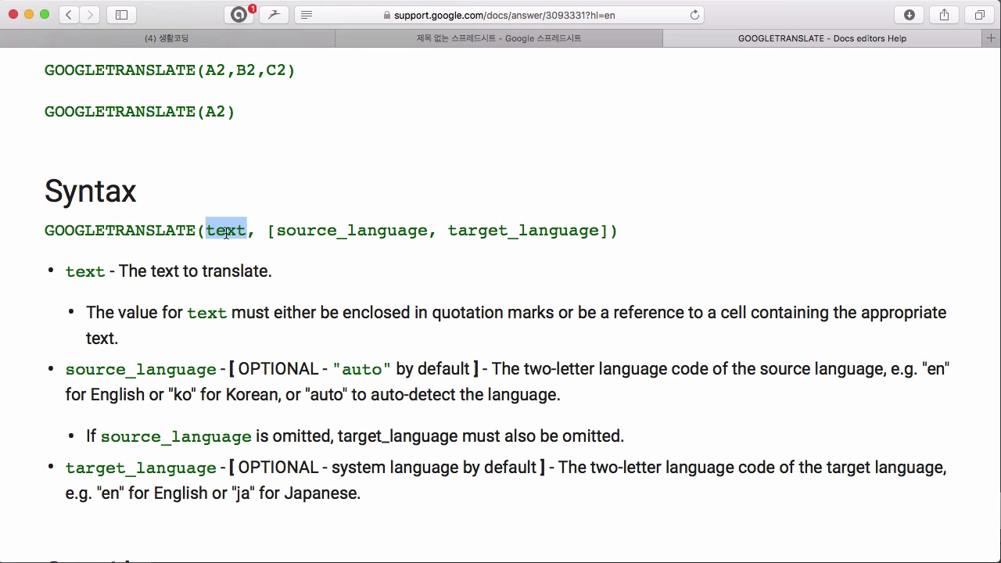
drag(268, 233, 608, 224)
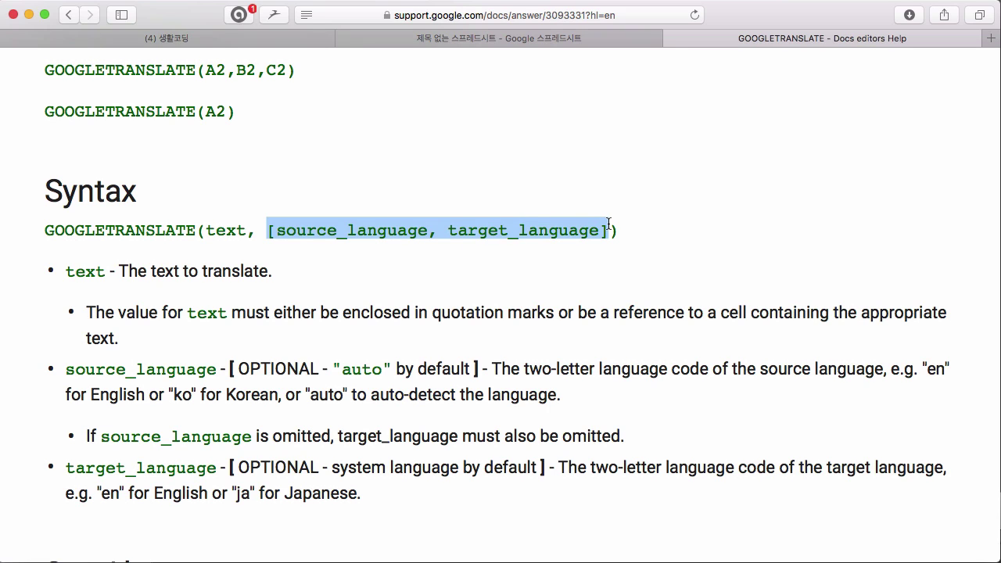
double_click(84, 274)
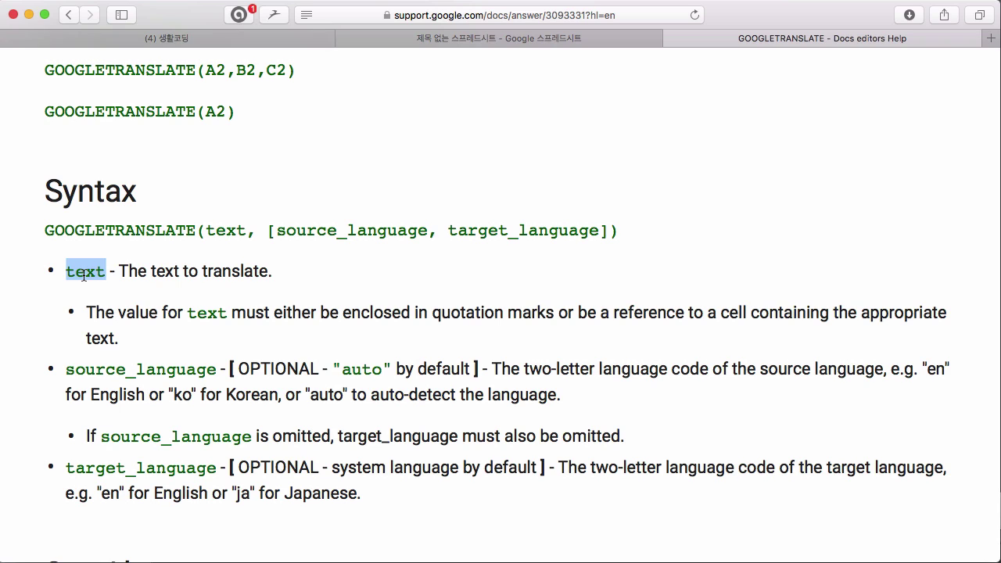
double_click(224, 234)
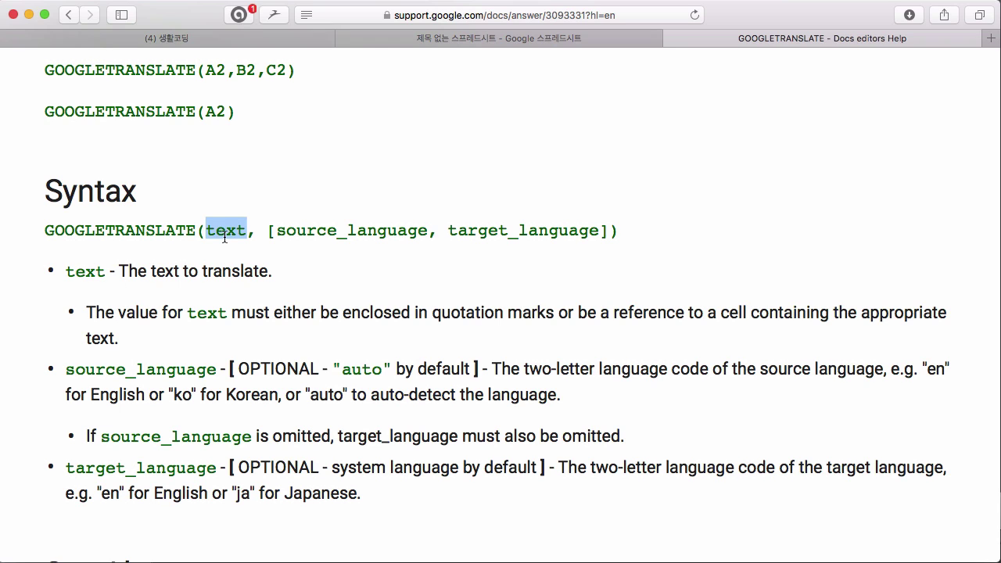
drag(66, 373, 209, 377)
double_click(228, 231)
Highlight the text argument and the optional source_language with its auto-detect default.
click(286, 364)
double_click(286, 364)
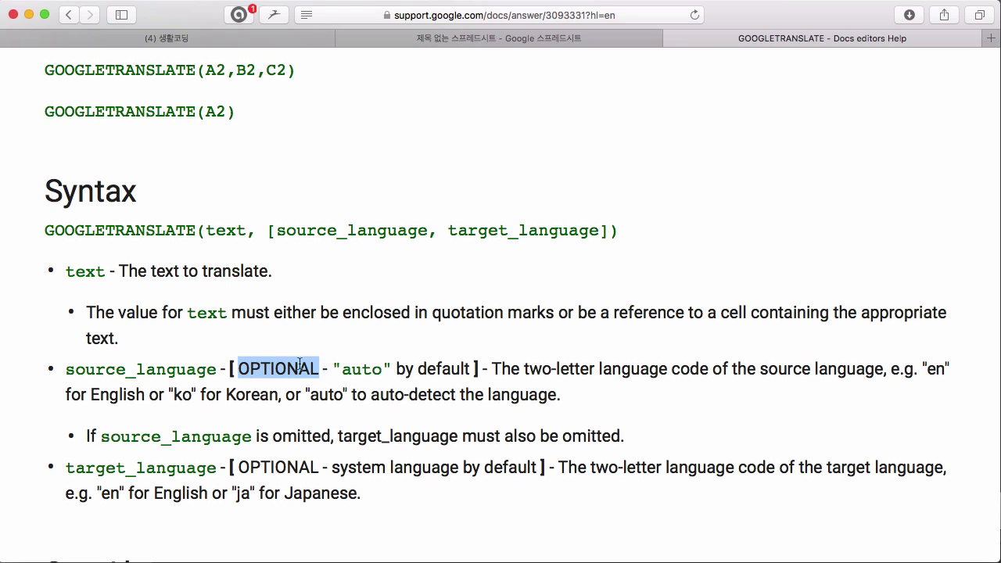
double_click(363, 372)
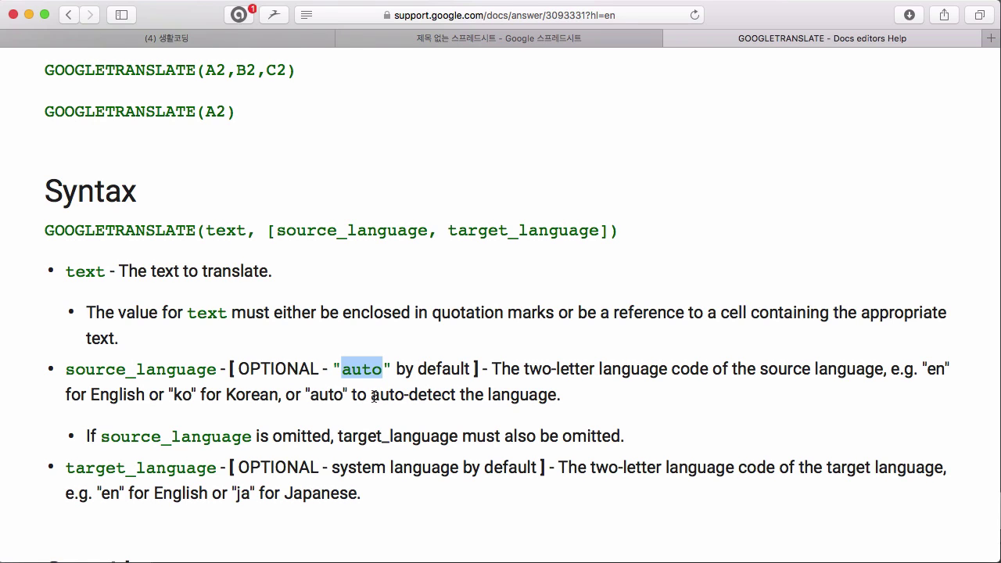
drag(372, 395, 455, 396)
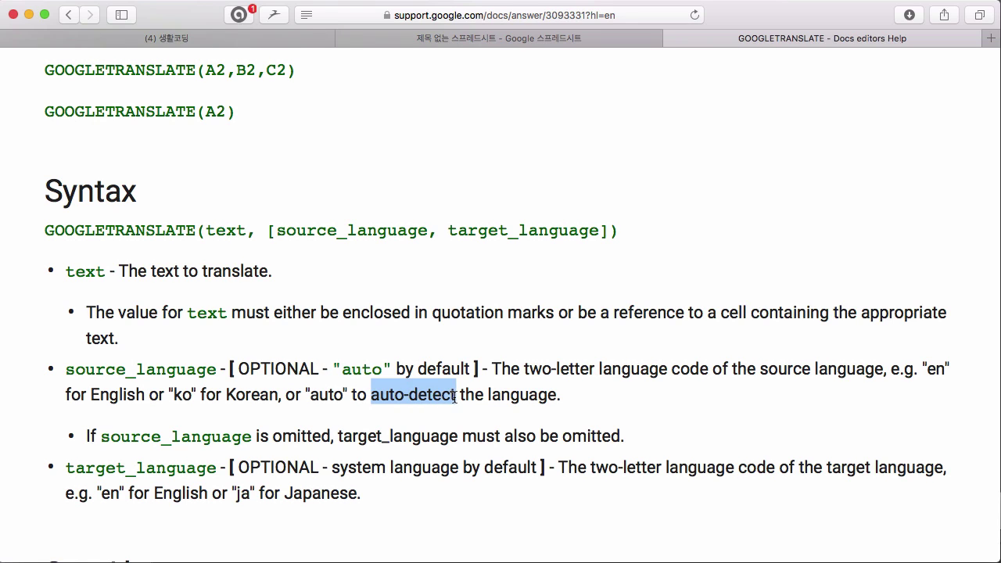
double_click(226, 231)
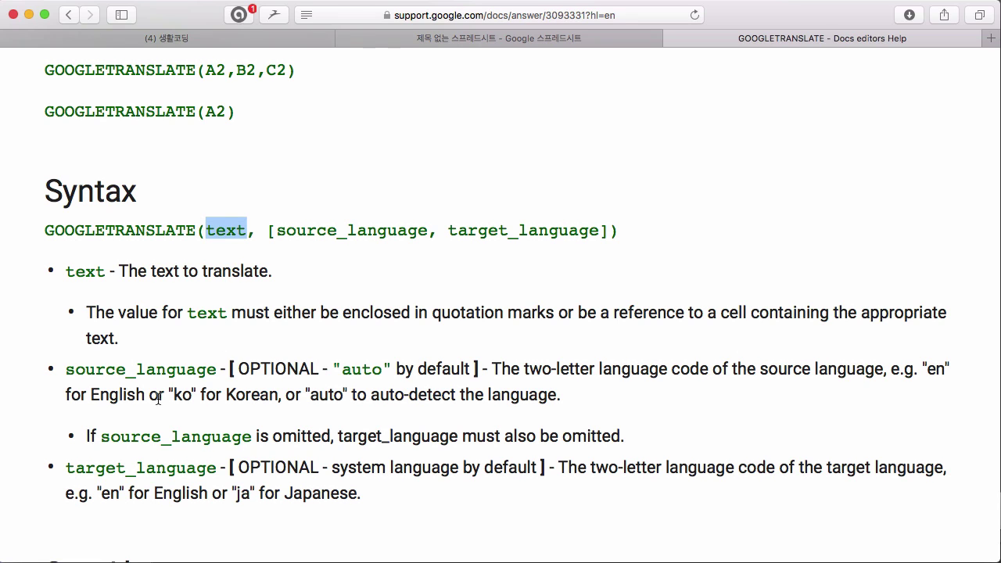
Highlight 'Korean', the target_language parameter and 'text', then return to the spreadsheet.
double_click(255, 396)
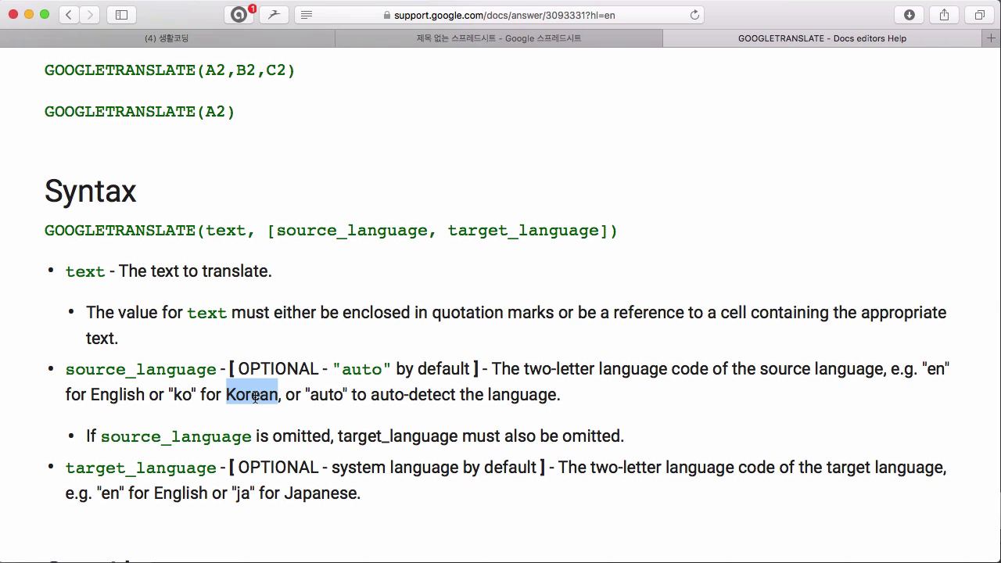
scroll(255, 397, down, 2)
scroll(255, 399, down, 1)
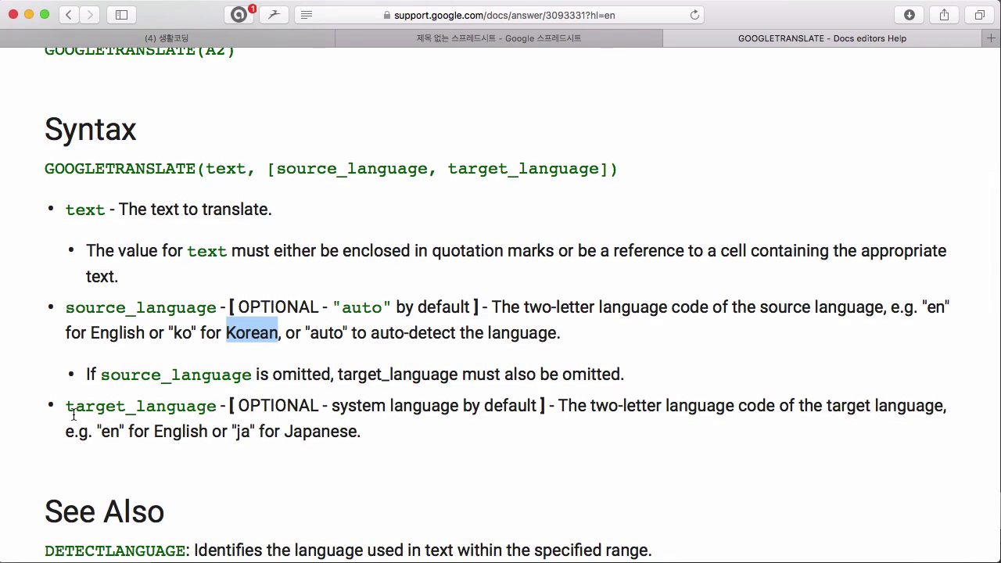
drag(65, 408, 216, 415)
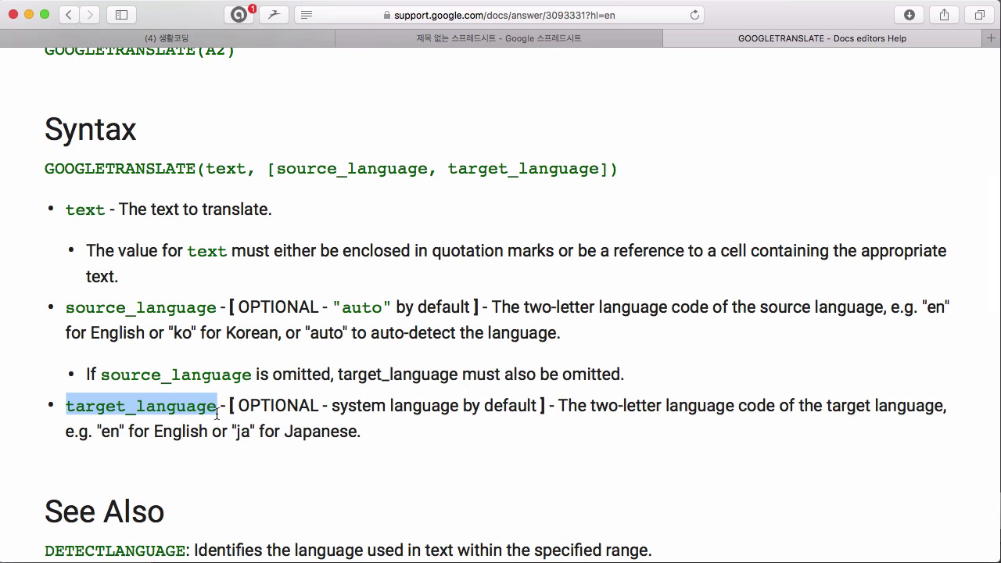
double_click(232, 169)
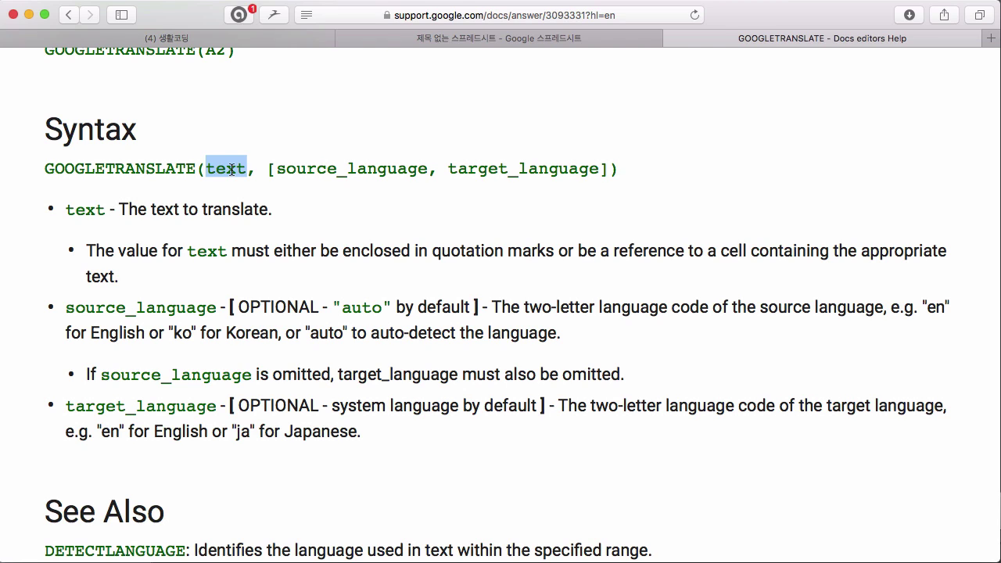
key(ctrl+shift+Tab)
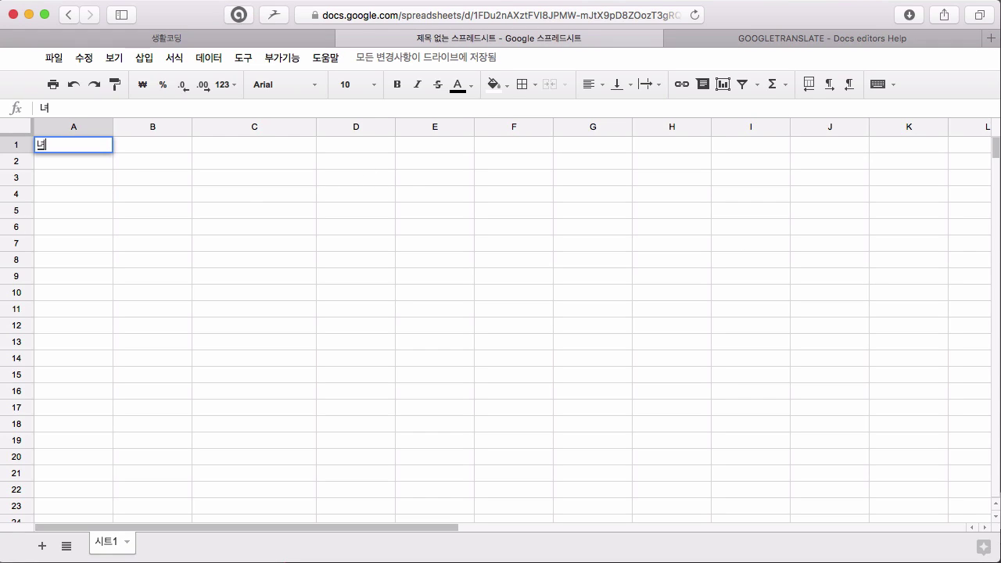
Enter 'sunset' in A1 and the code 'ko' in B1, with the page zoomed in.
text(sunse)
text(t)
key(super+equal)
key(super+equal)
key(super+equal)
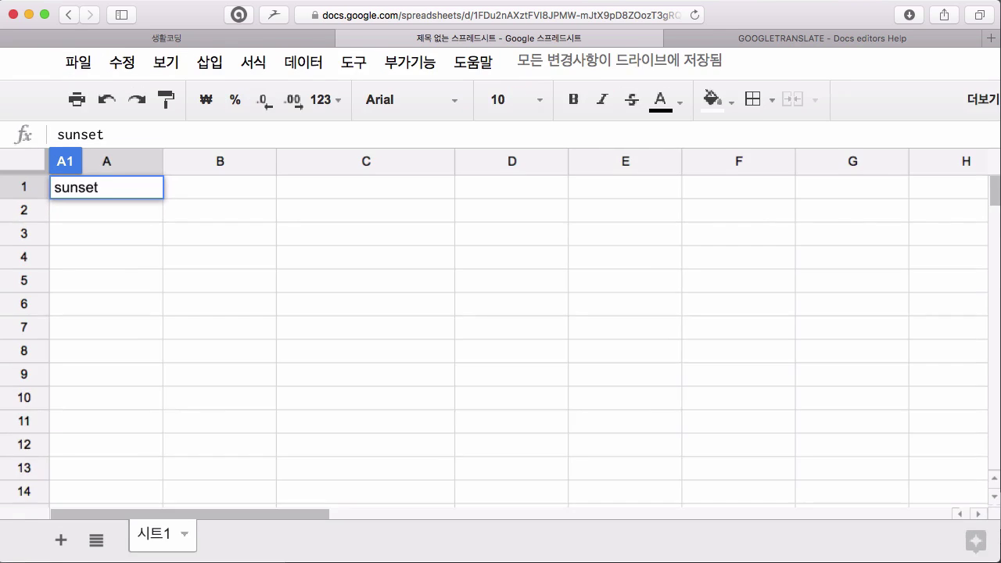
key(super+equal)
key(super+equal)
key(Return)
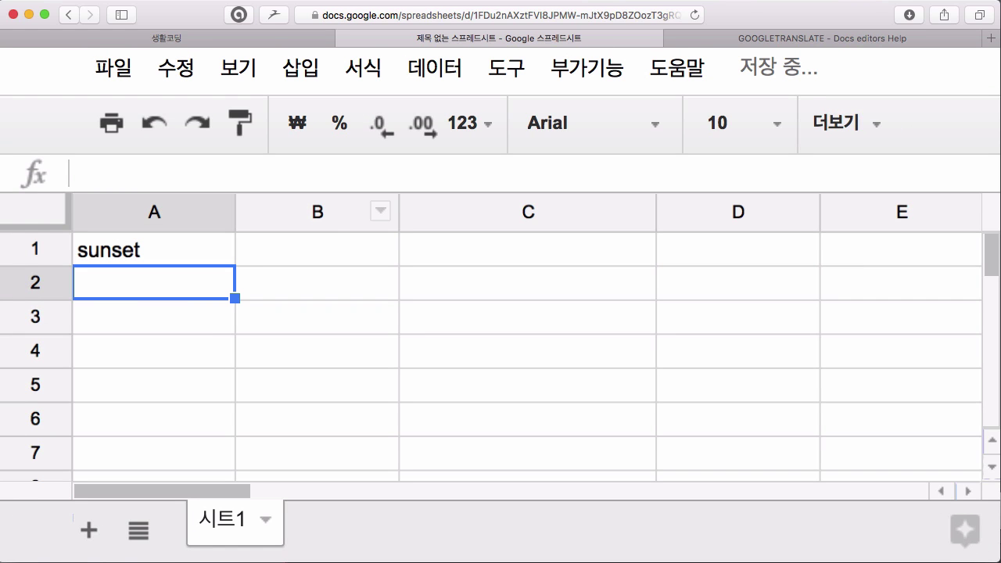
click(277, 257)
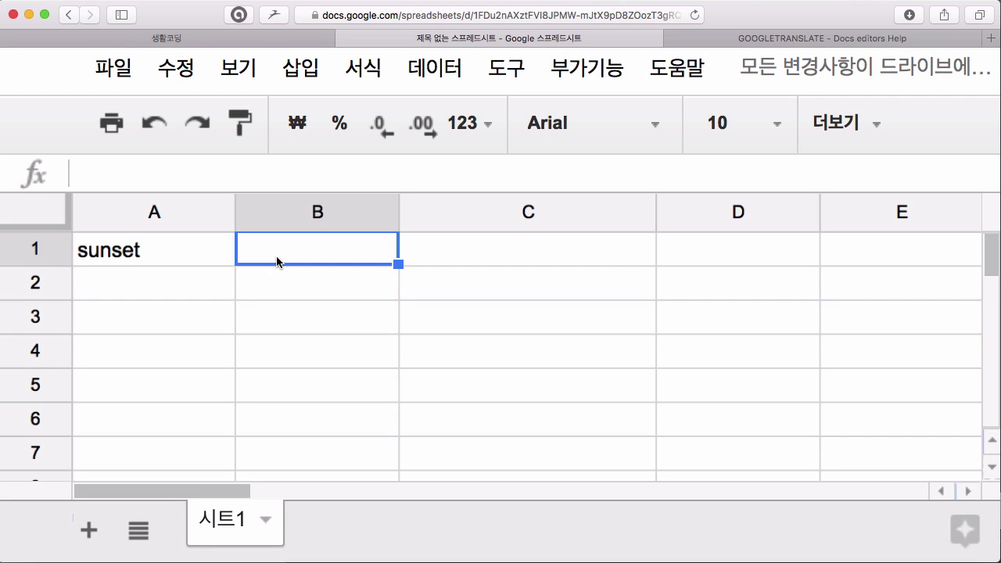
text(ko)
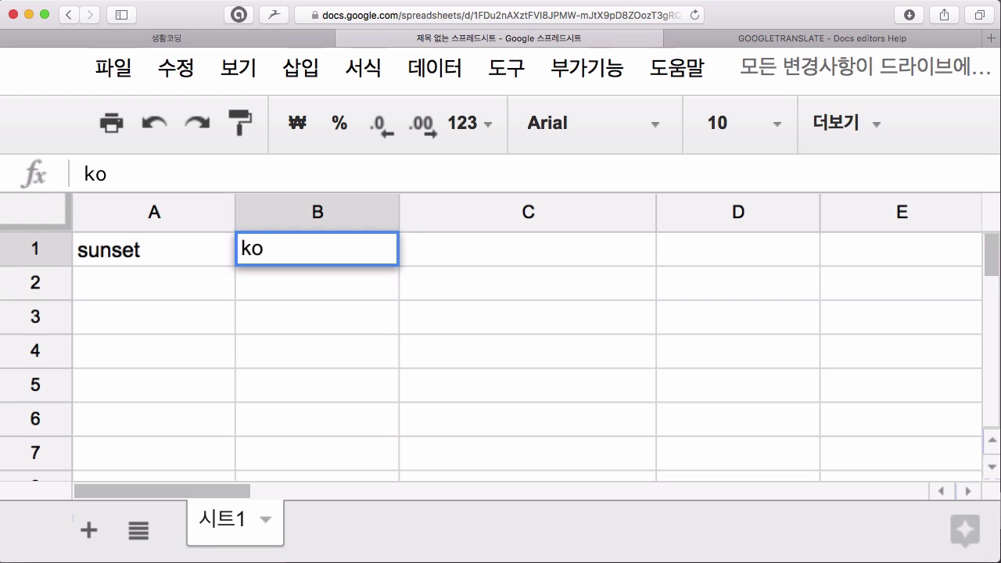
key(Return)
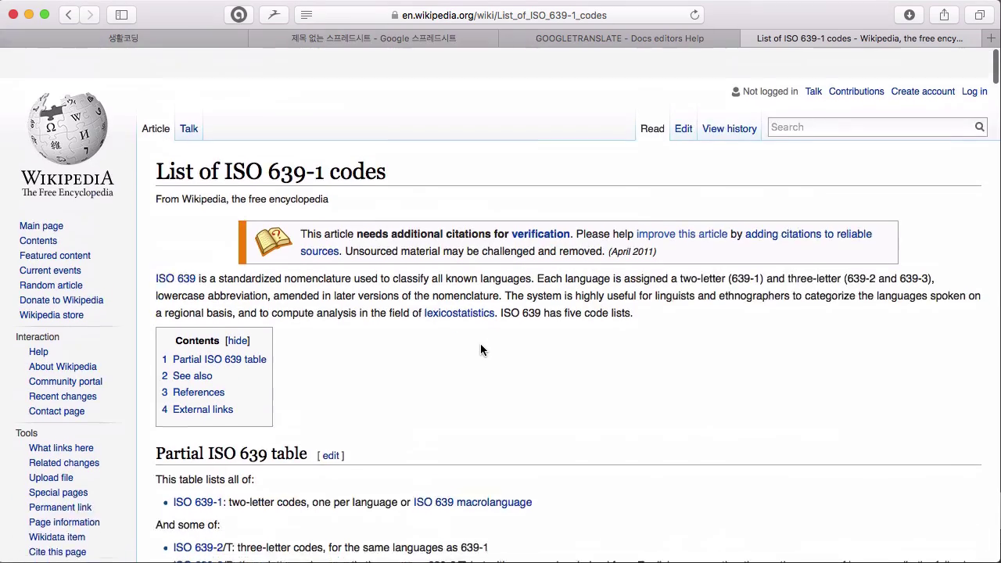
Select the Wikipedia ISO 639-1 table from the Abkhaz row through Zulu, then return to the spreadsheet.
scroll(480, 349, down, 1)
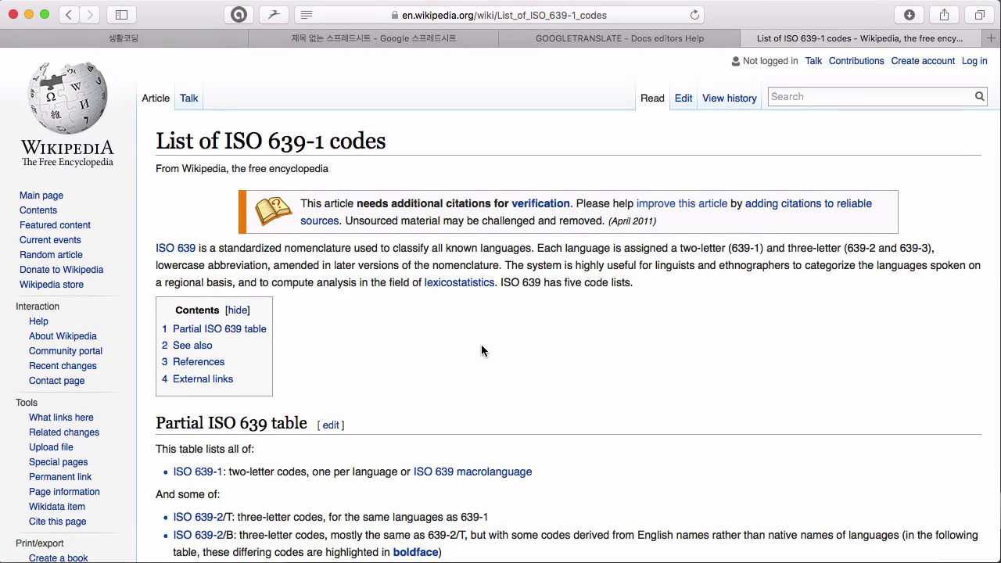
scroll(482, 351, down, 5)
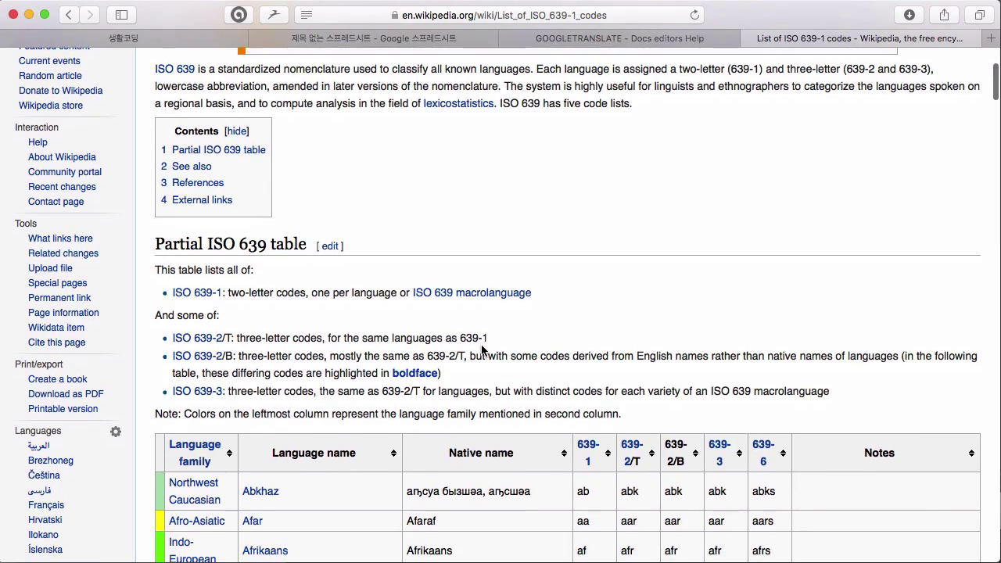
scroll(482, 350, down, 5)
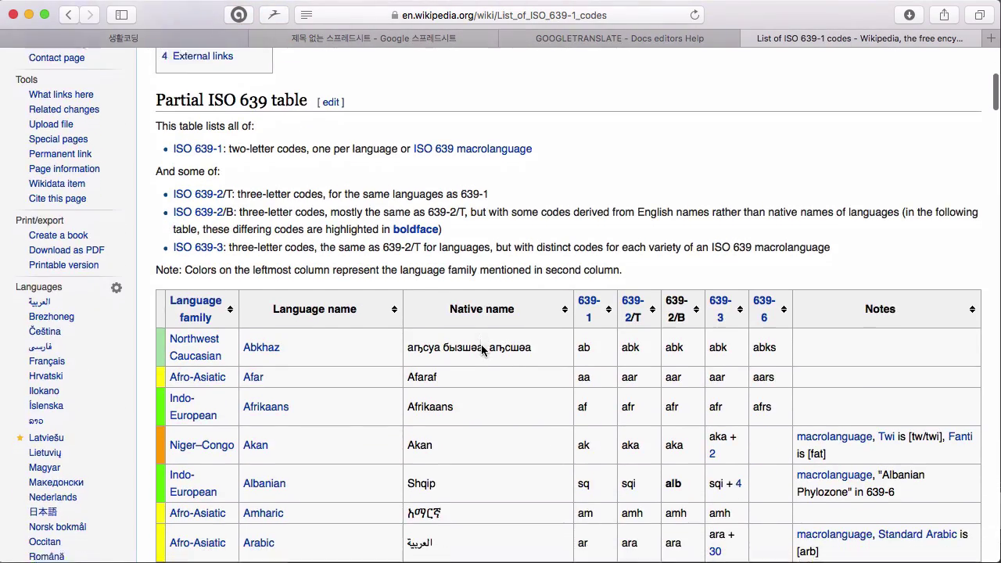
scroll(482, 351, down, 2)
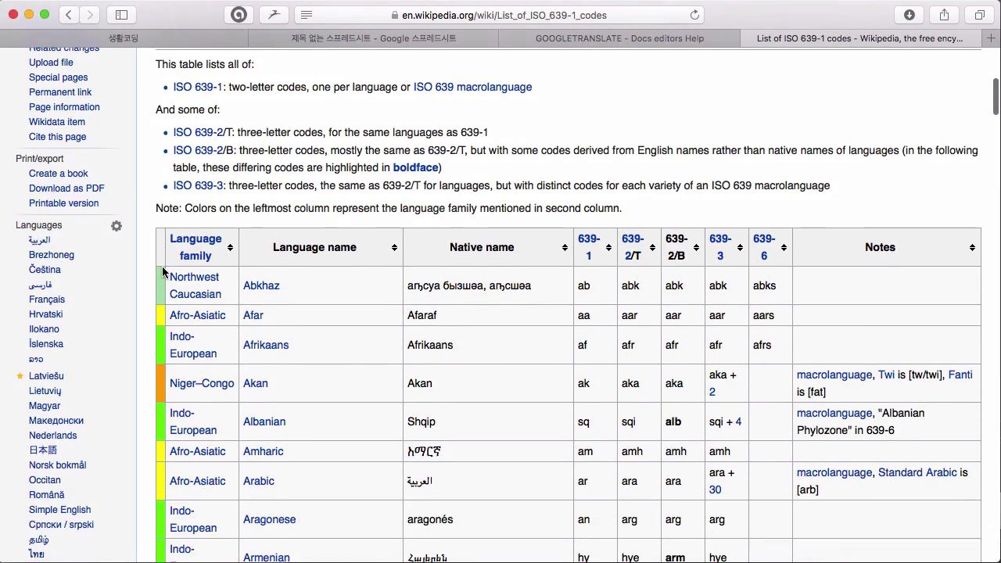
drag(162, 266, 299, 395)
scroll(299, 407, down, 20)
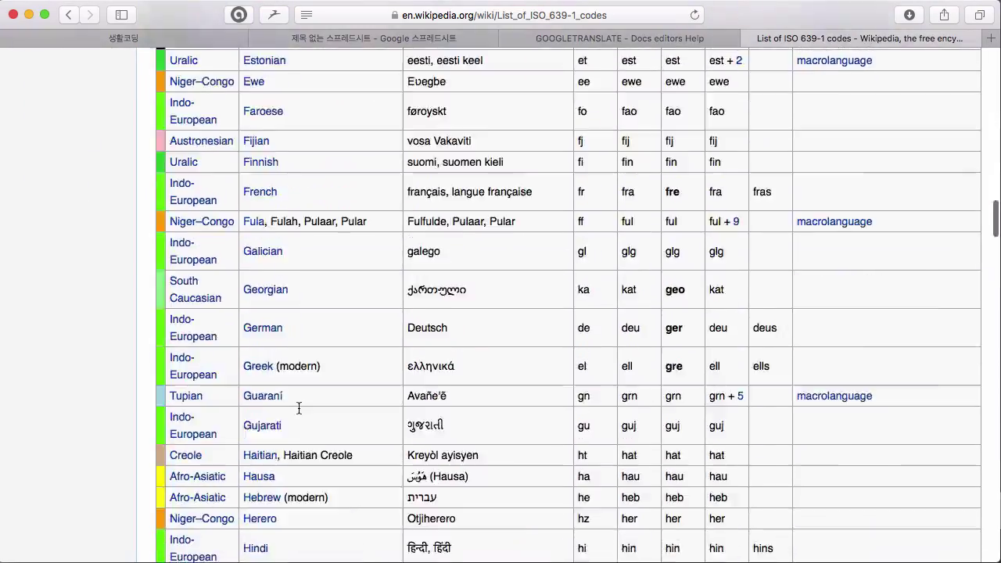
scroll(299, 408, down, 10)
scroll(298, 407, down, 10)
scroll(298, 408, down, 10)
scroll(299, 408, down, 5)
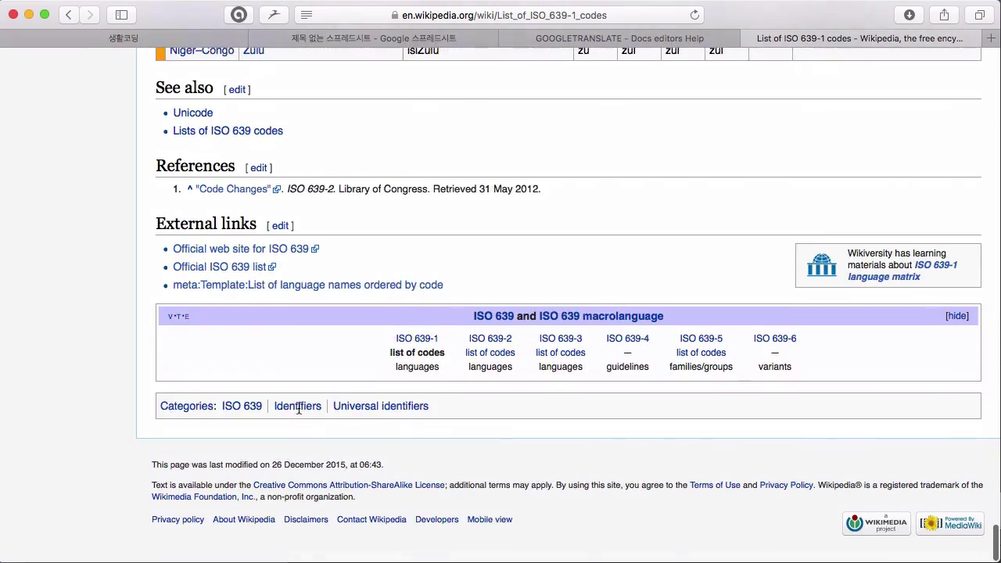
scroll(750, 277, up, 7)
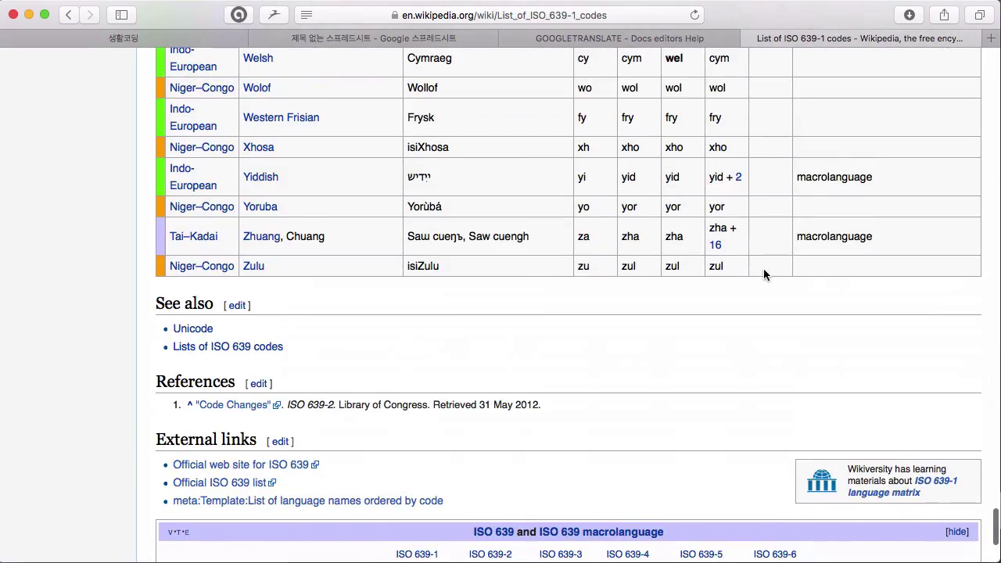
shift+click(814, 272)
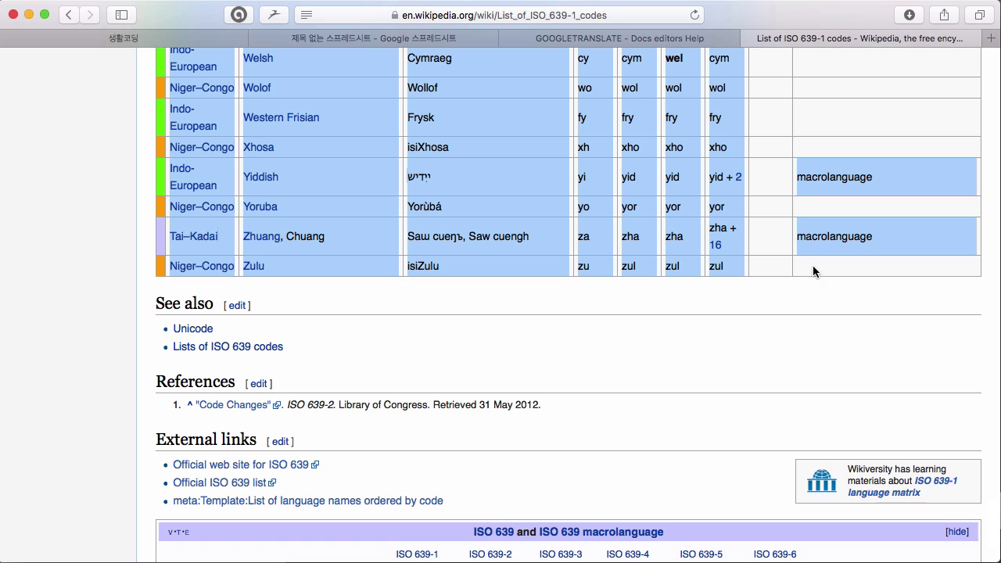
click(418, 38)
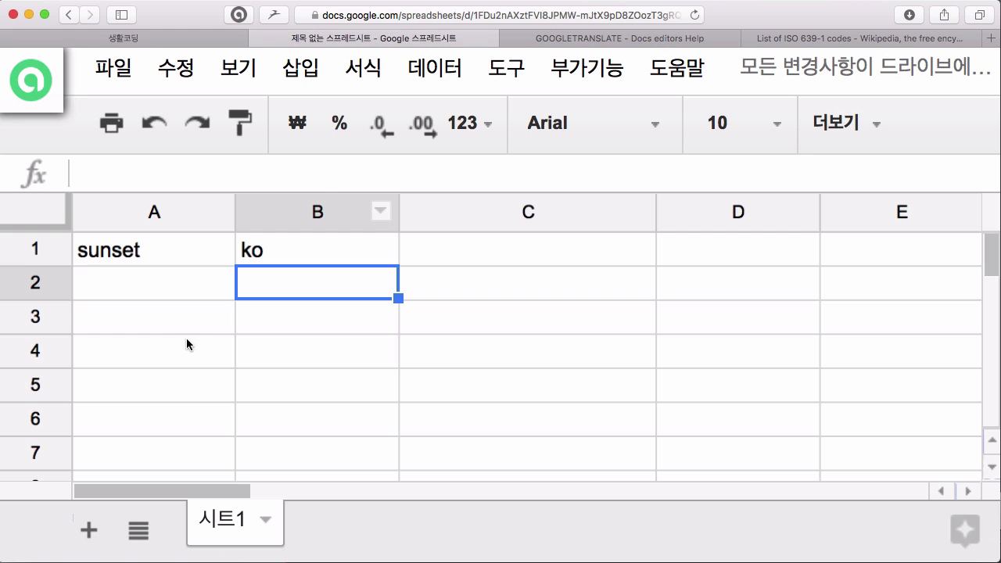
Add a new sheet 시트2, reset the zoom, and paste the language table into it.
click(89, 530)
key(super+minus)
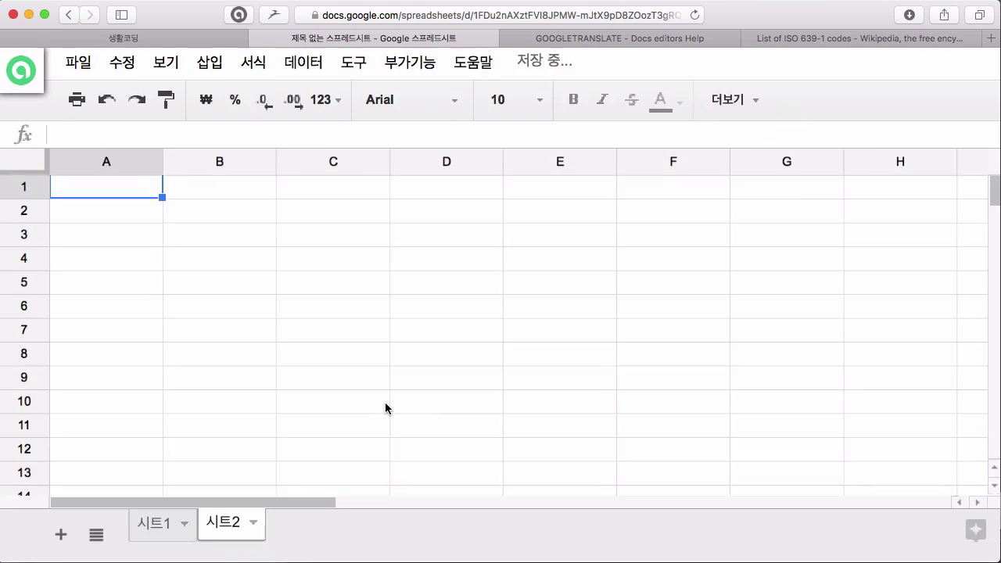
key(super+minus)
key(super+minus)
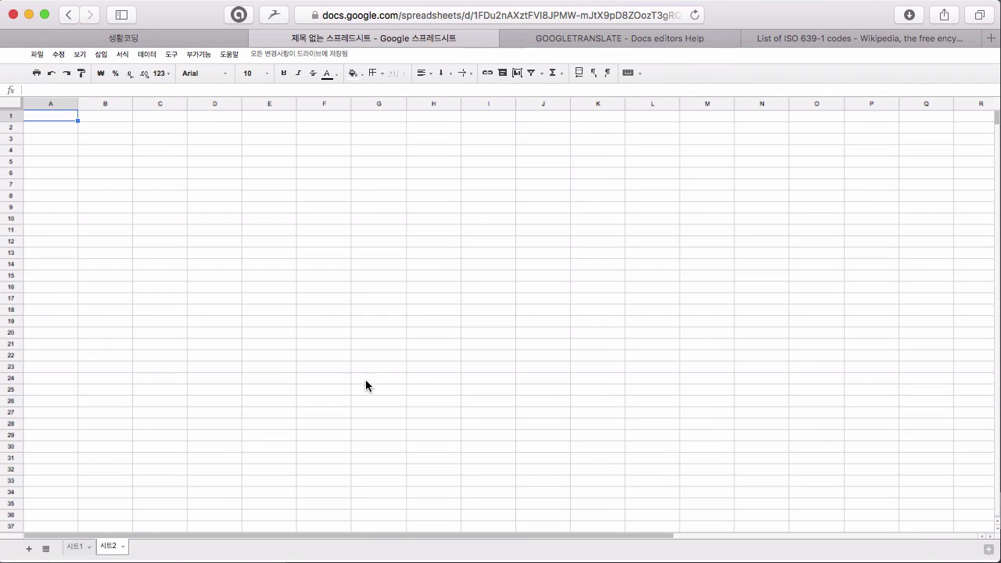
key(super+v)
click(404, 355)
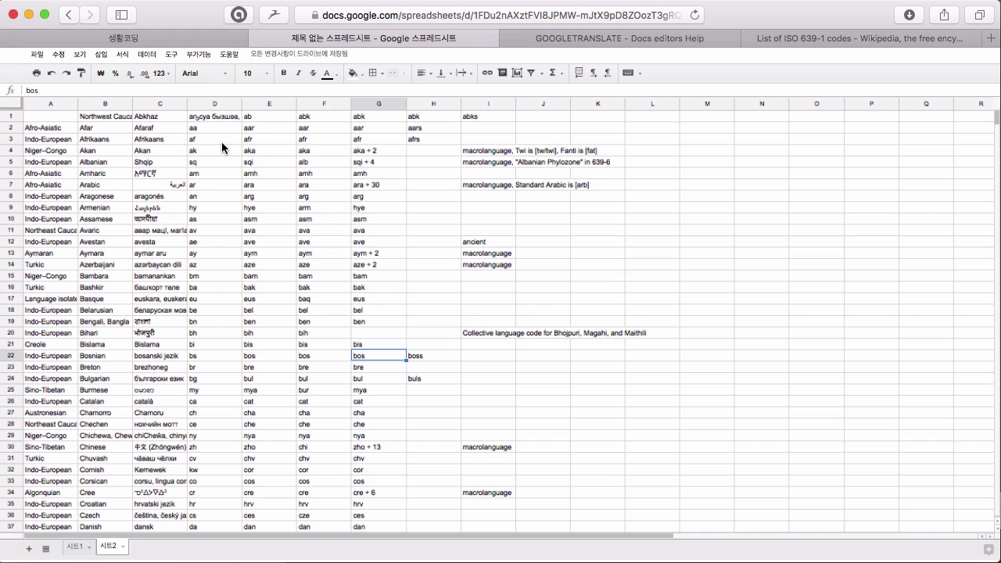
click(204, 129)
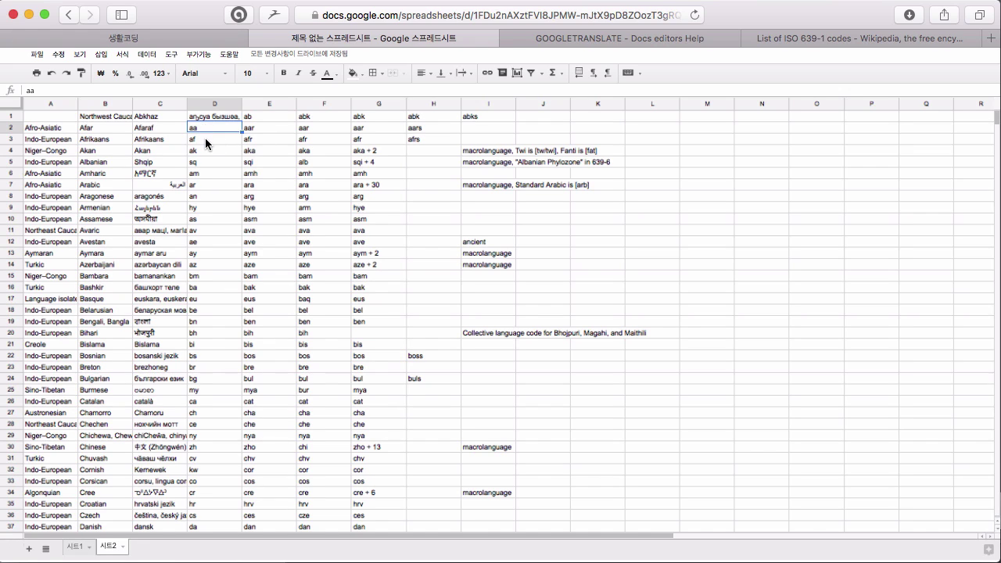
Scroll through the pasted table to confirm it ends with Zulu at row 184.
scroll(204, 137, down, 1)
scroll(205, 138, down, 10)
scroll(205, 138, down, 5)
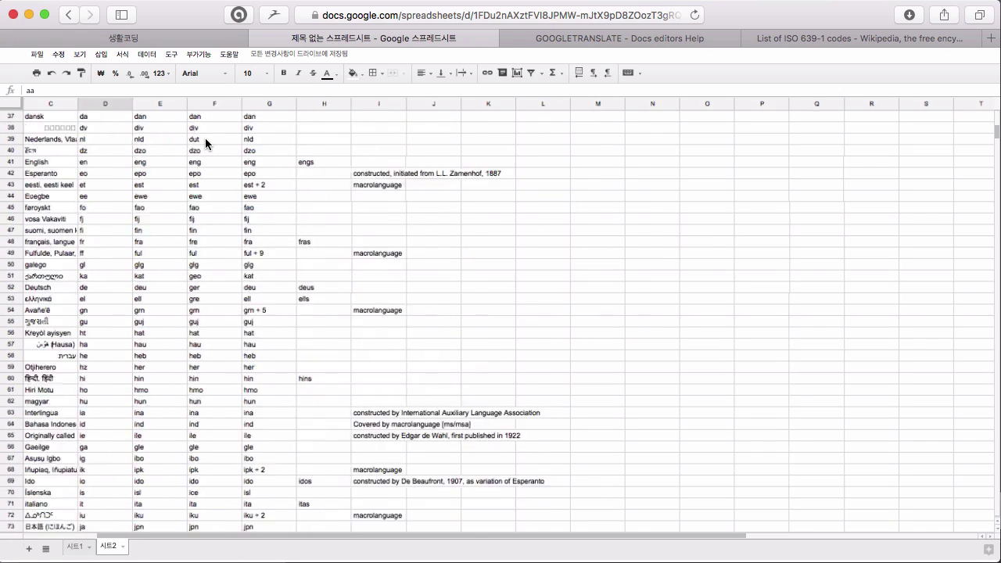
scroll(205, 138, up, 20)
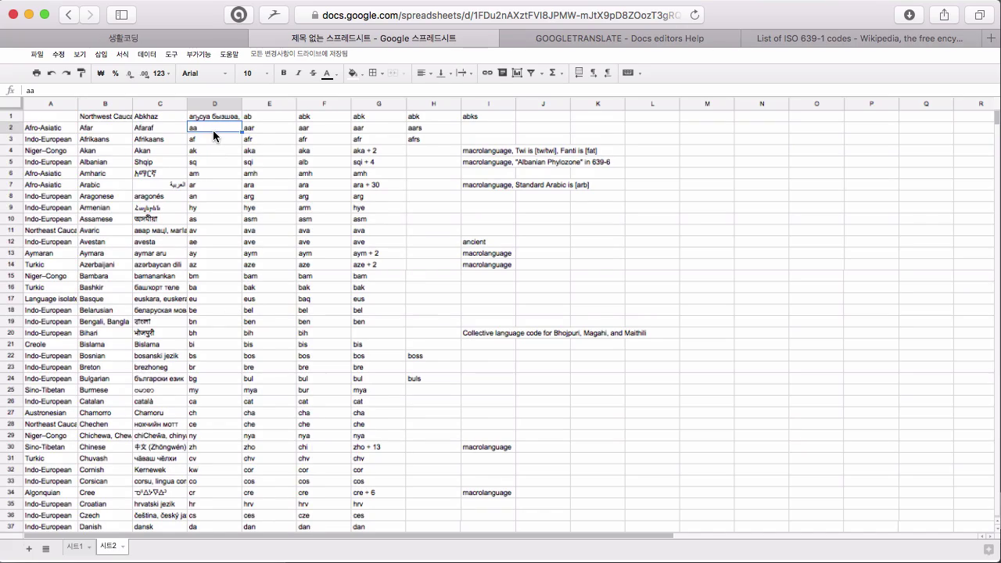
scroll(245, 291, down, 20)
scroll(245, 291, right, 4)
scroll(243, 296, down, 1)
scroll(243, 296, up, 12)
scroll(243, 296, left, 4)
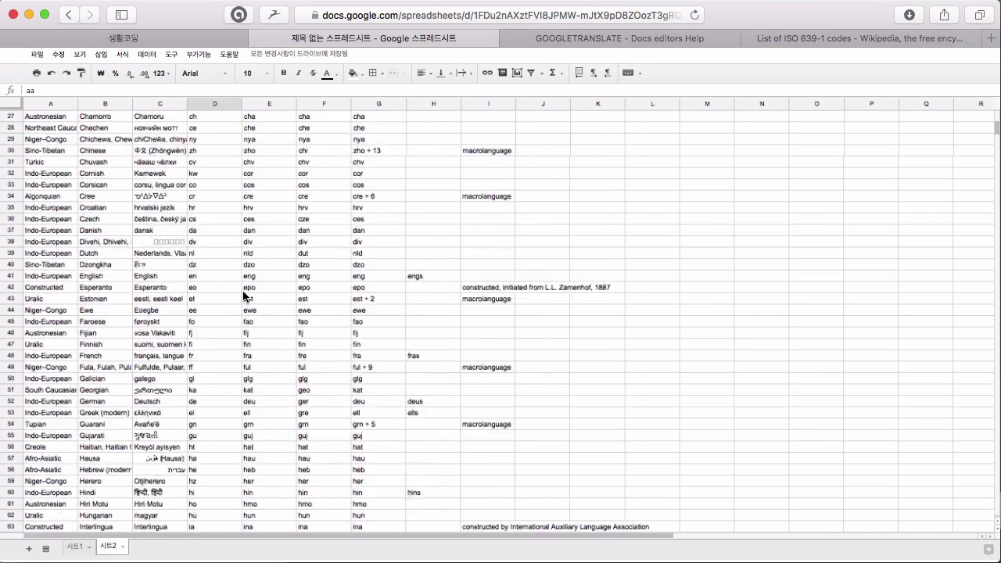
scroll(244, 295, up, 5)
scroll(243, 296, up, 4)
scroll(213, 325, down, 9)
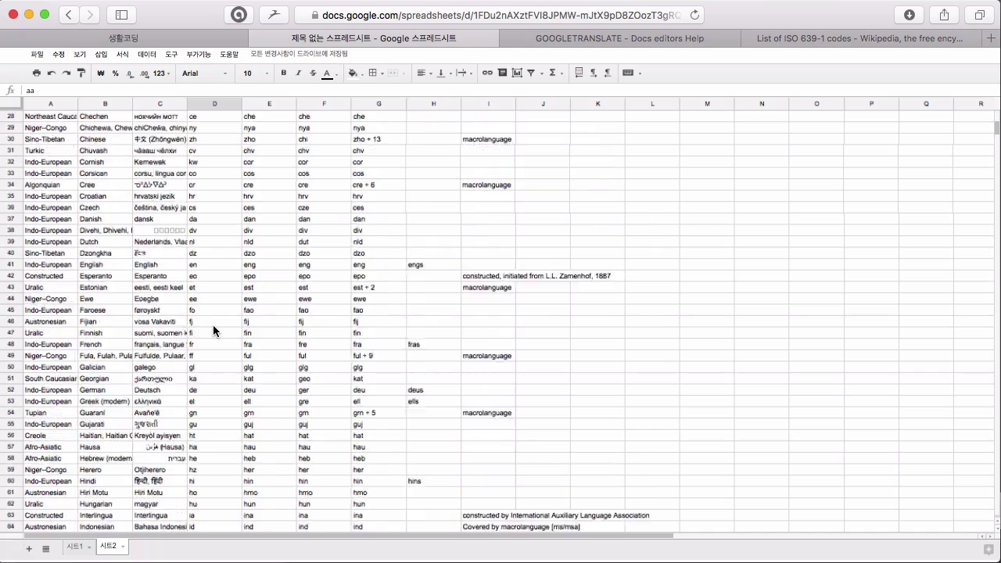
scroll(213, 324, down, 12)
scroll(213, 324, down, 15)
scroll(212, 324, down, 13)
scroll(212, 324, down, 15)
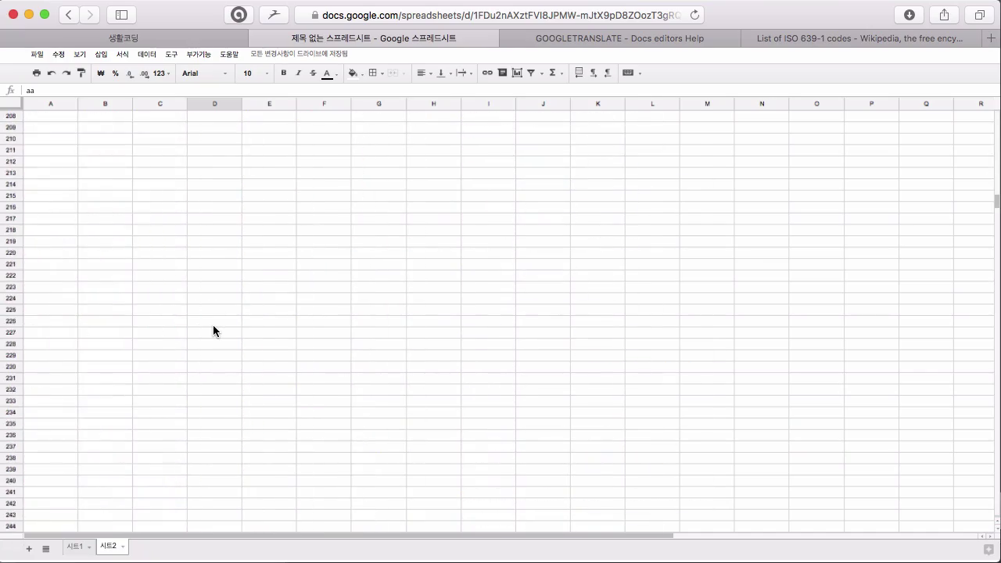
scroll(212, 324, down, 2)
scroll(213, 325, up, 17)
scroll(213, 324, down, 1)
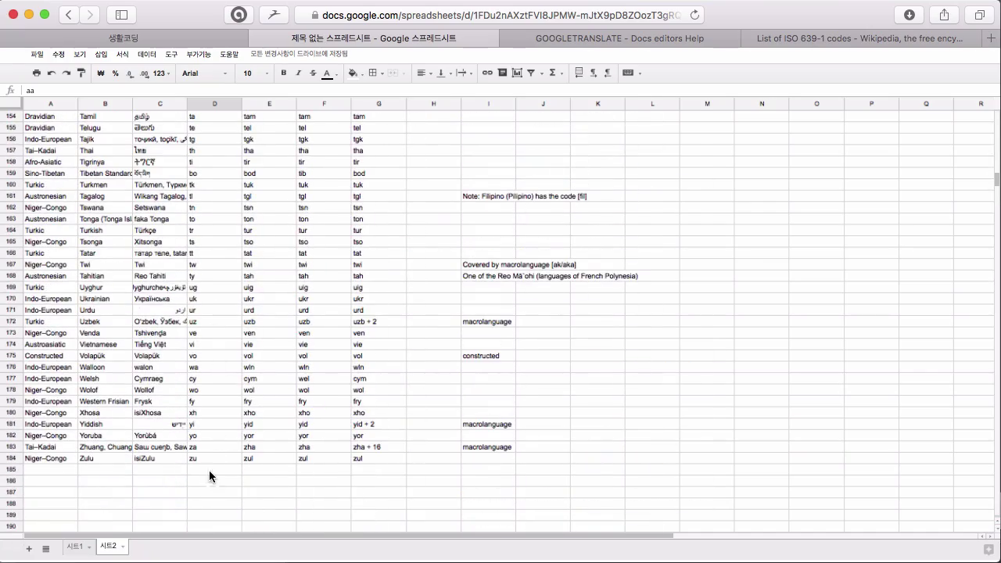
Copy the codes D2:D184 from 시트2 into B1 on 시트1, replacing ko.
shift+click(213, 458)
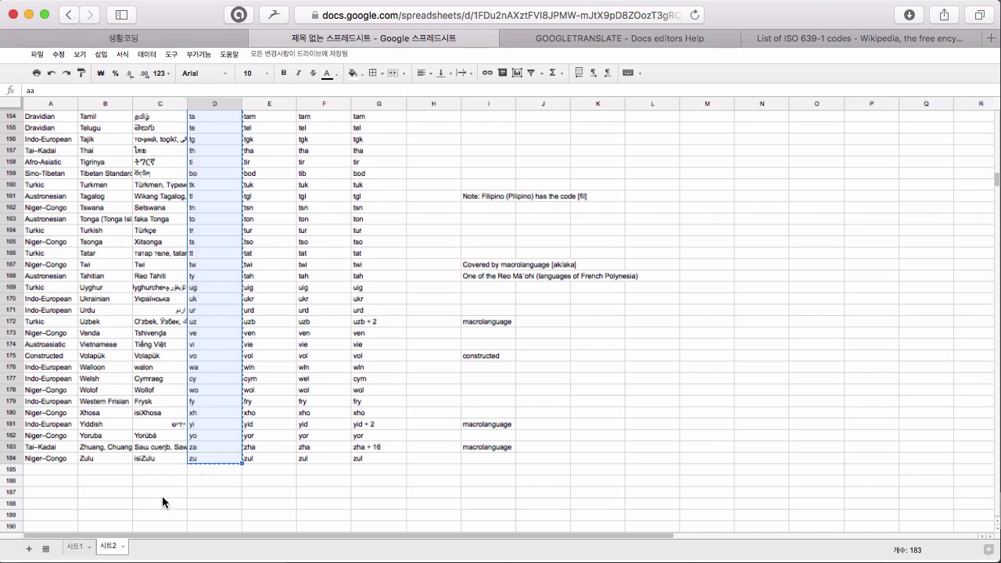
click(74, 548)
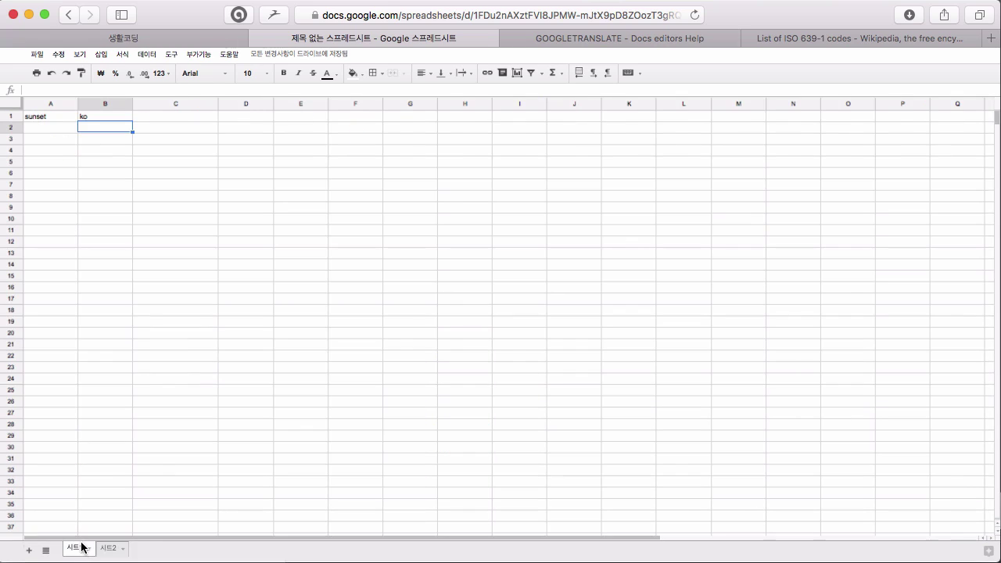
click(103, 116)
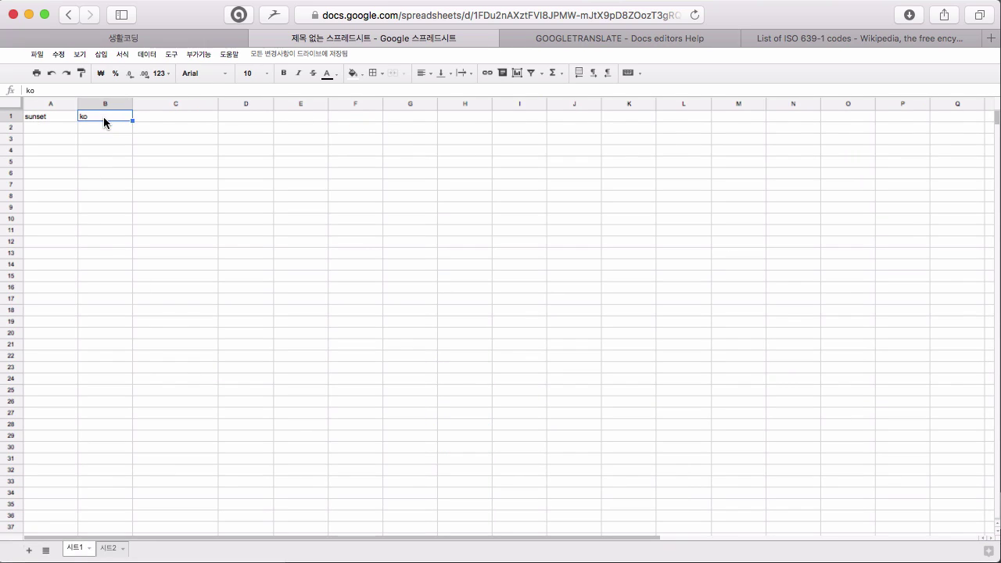
key(Delete)
key(super+v)
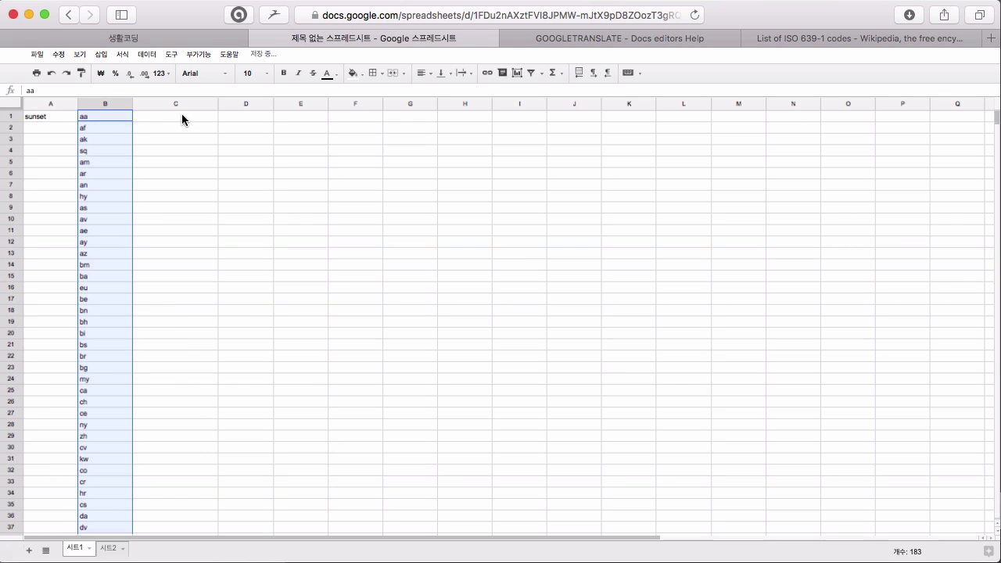
click(182, 116)
key(super+plus)
key(super+plus)
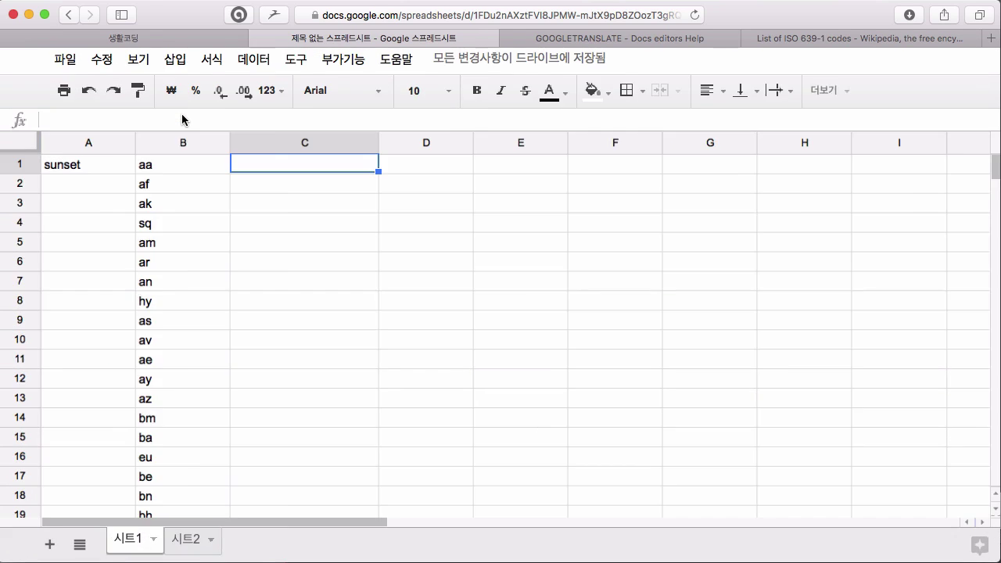
key(super+plus)
key(super+plus)
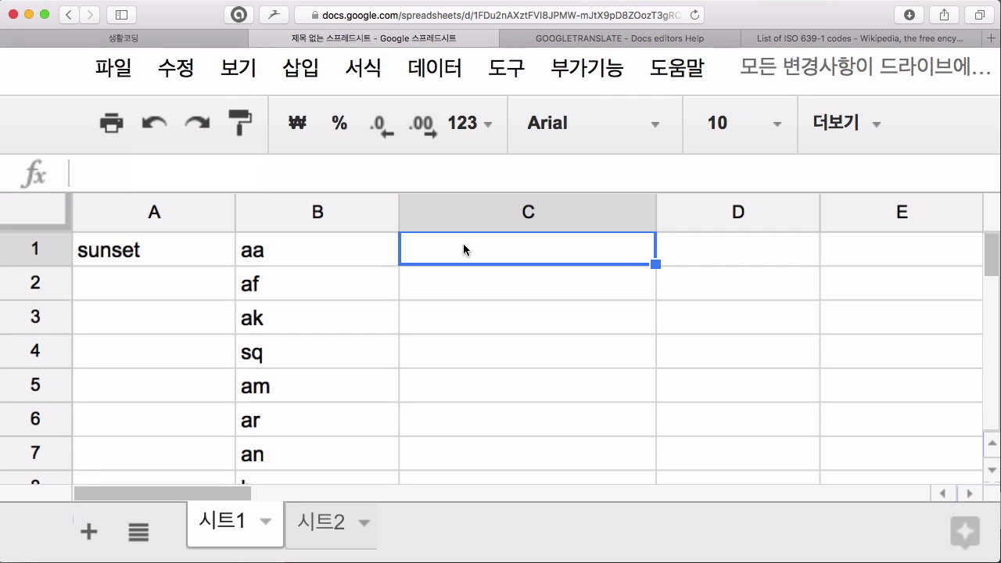
text(=)
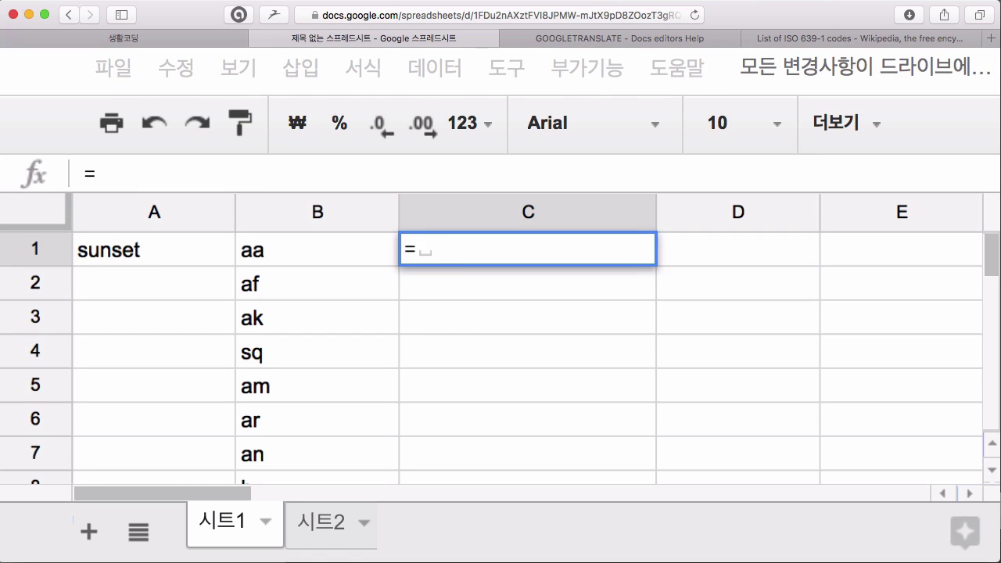
key(BackSpace)
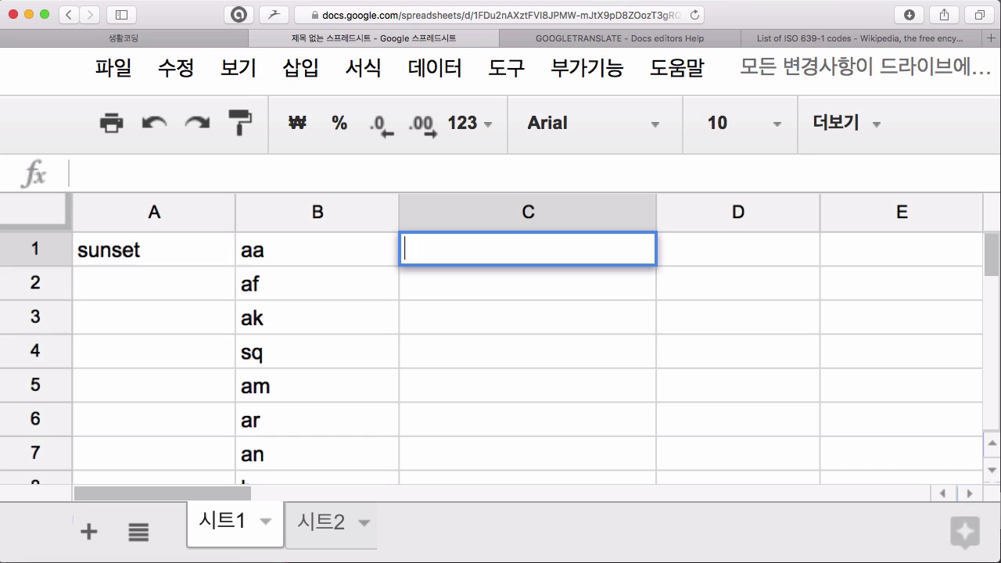
text(=)
key(BackSpace)
key(Return)
key(Up)
text(1)
key(Tab)
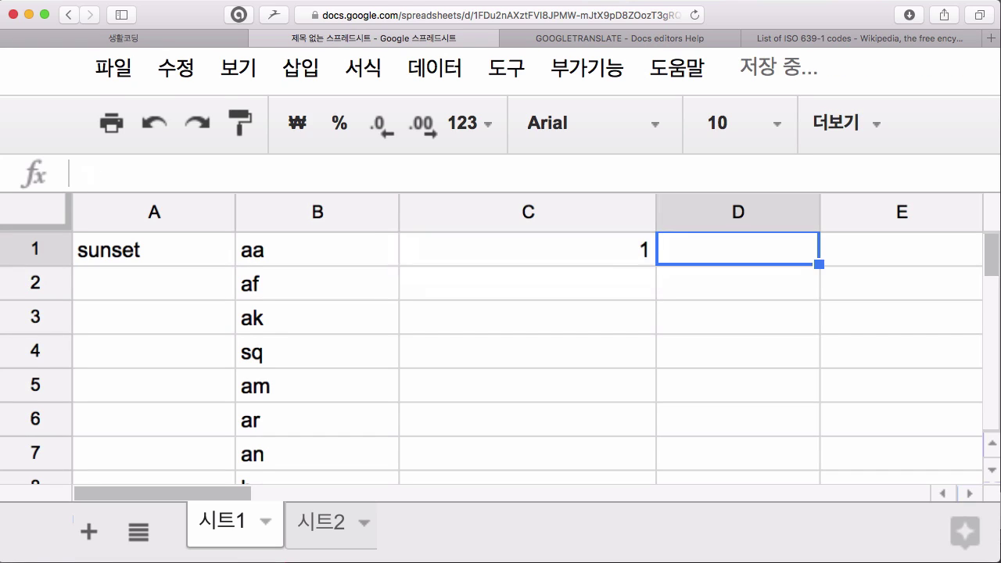
text(2)
key(Tab)
key(Left)
key(Right)
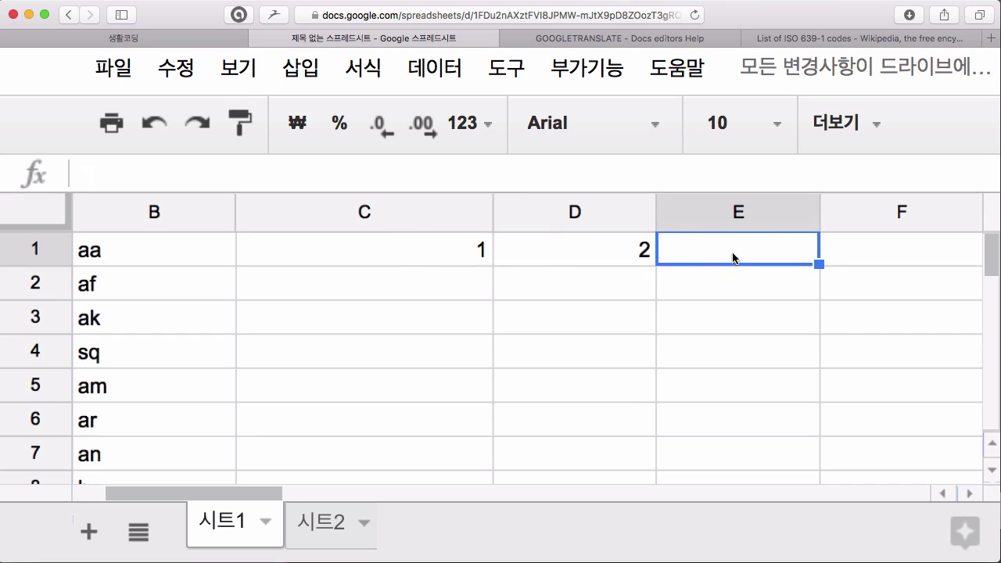
click(447, 258)
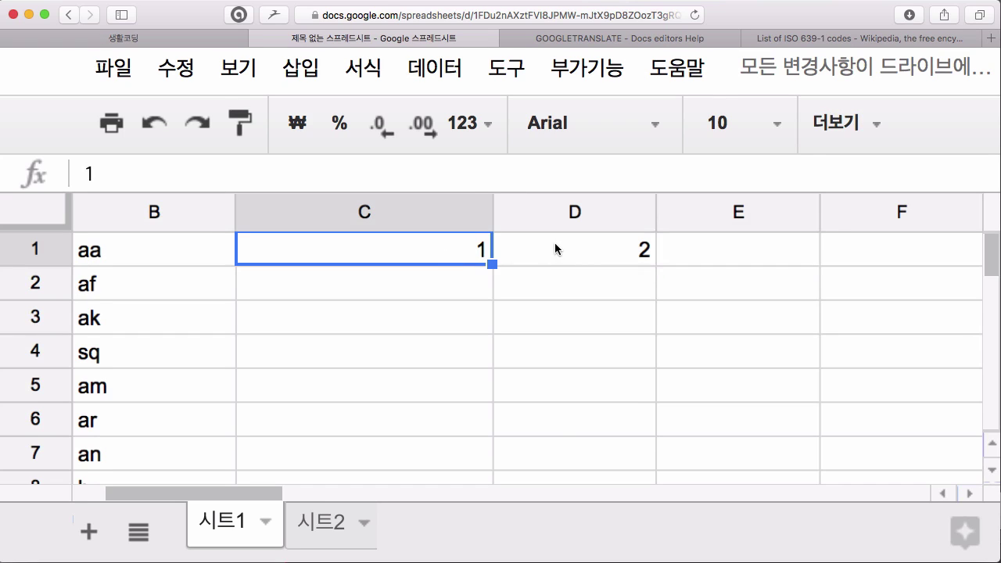
click(560, 250)
click(707, 245)
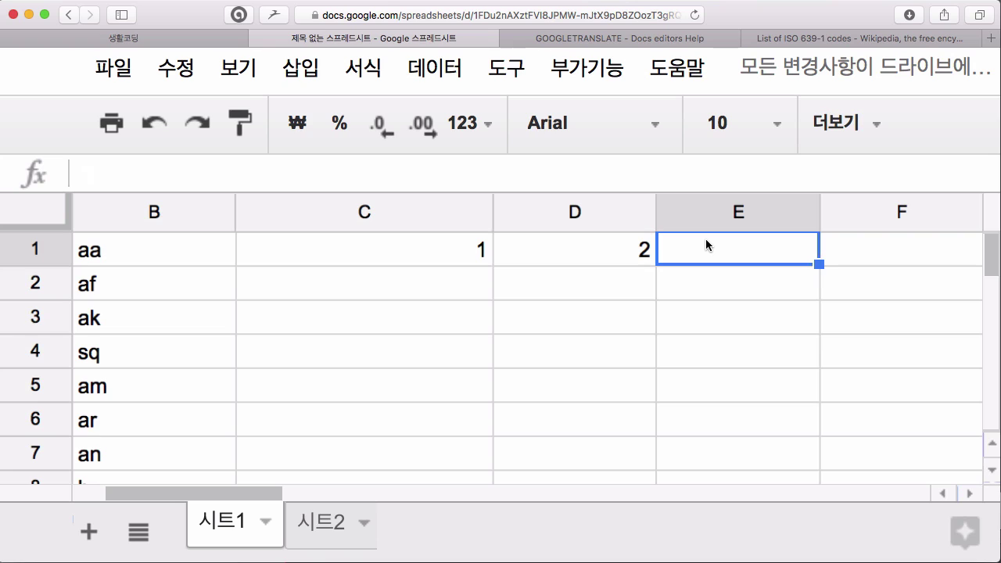
text(=)
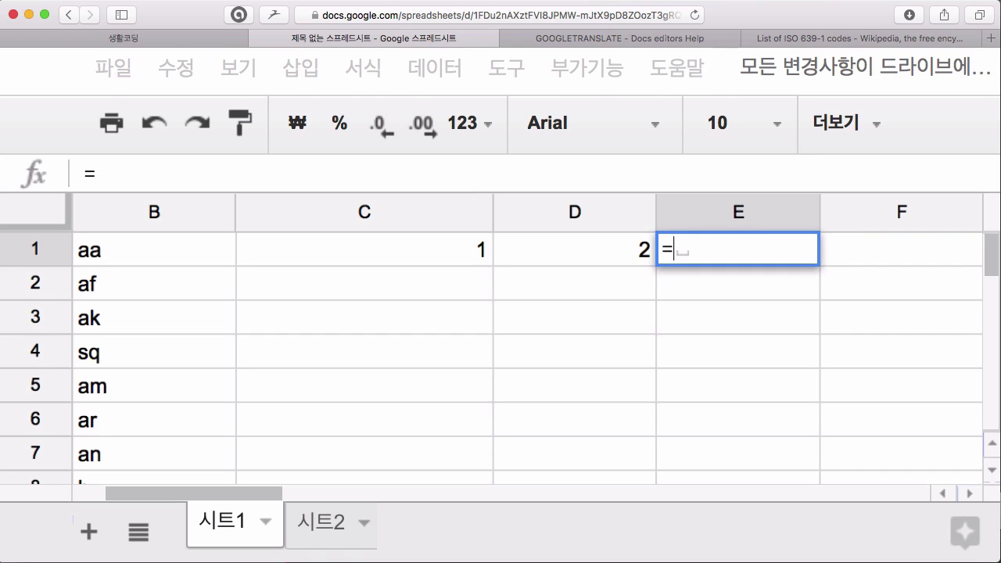
click(470, 264)
text(+)
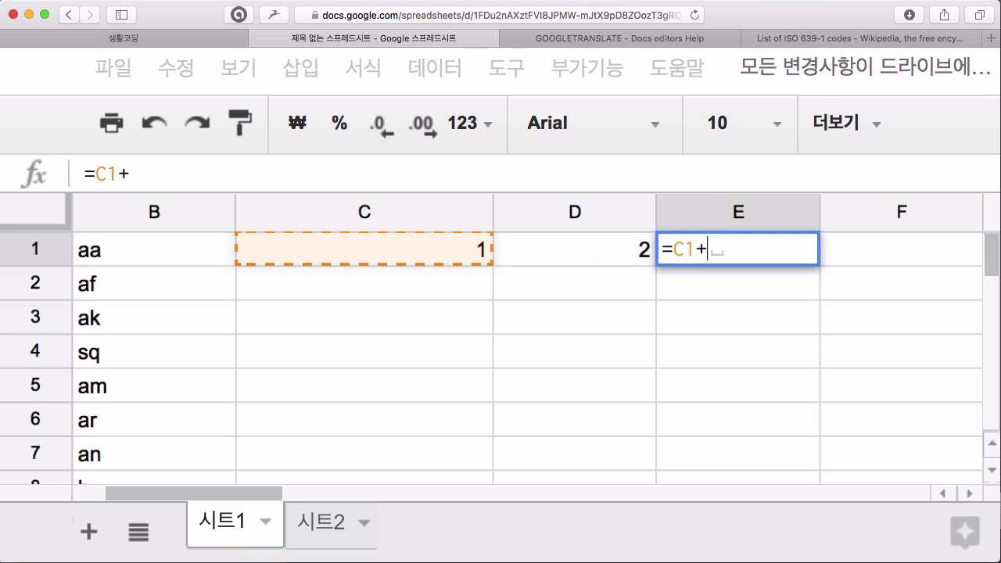
click(584, 255)
key(Return)
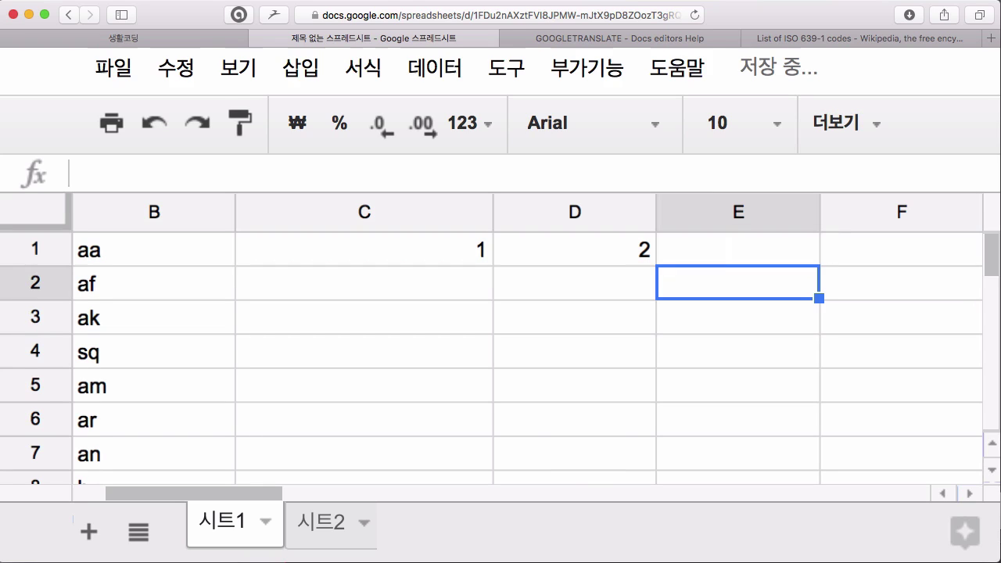
click(737, 249)
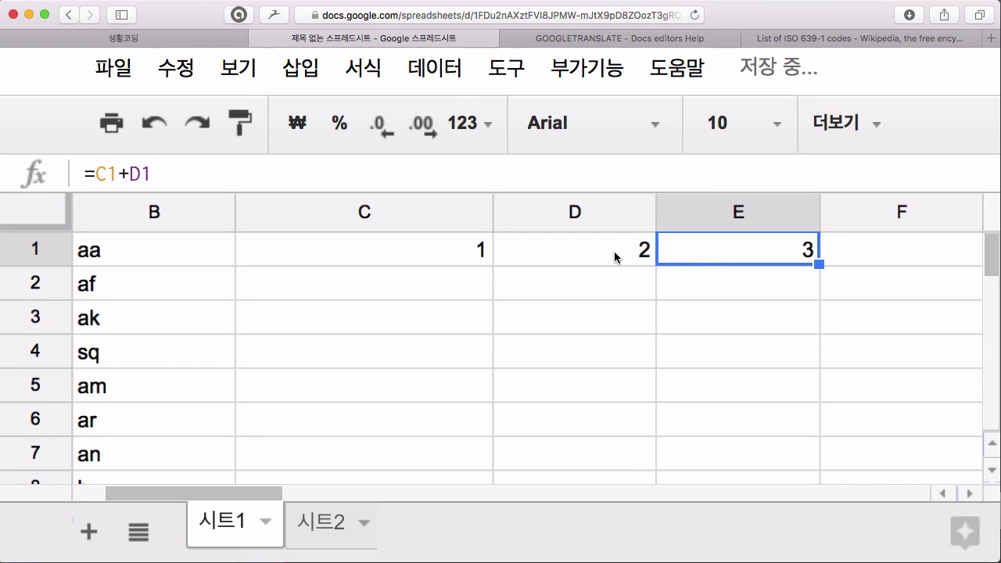
click(444, 263)
text(2)
key(Return)
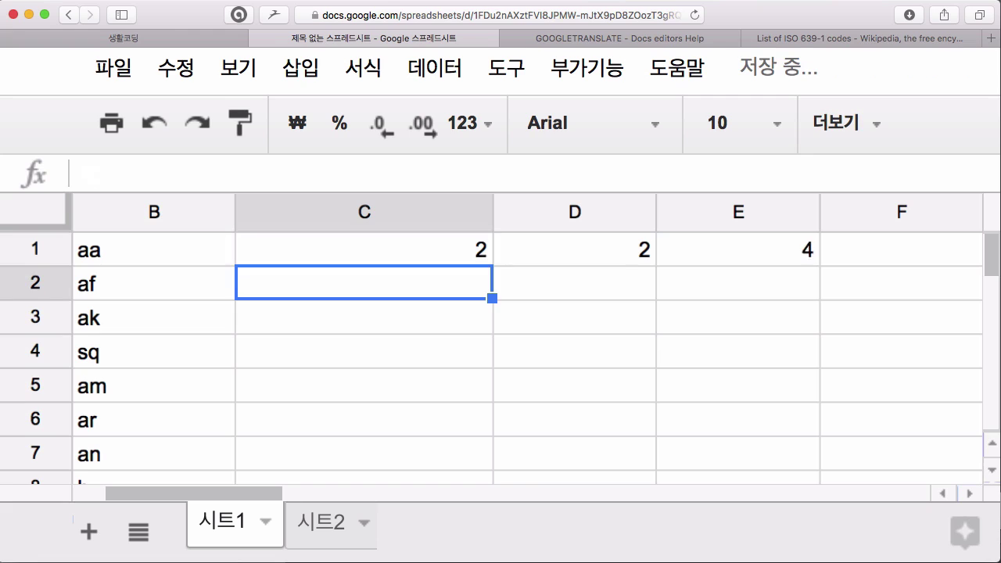
click(806, 251)
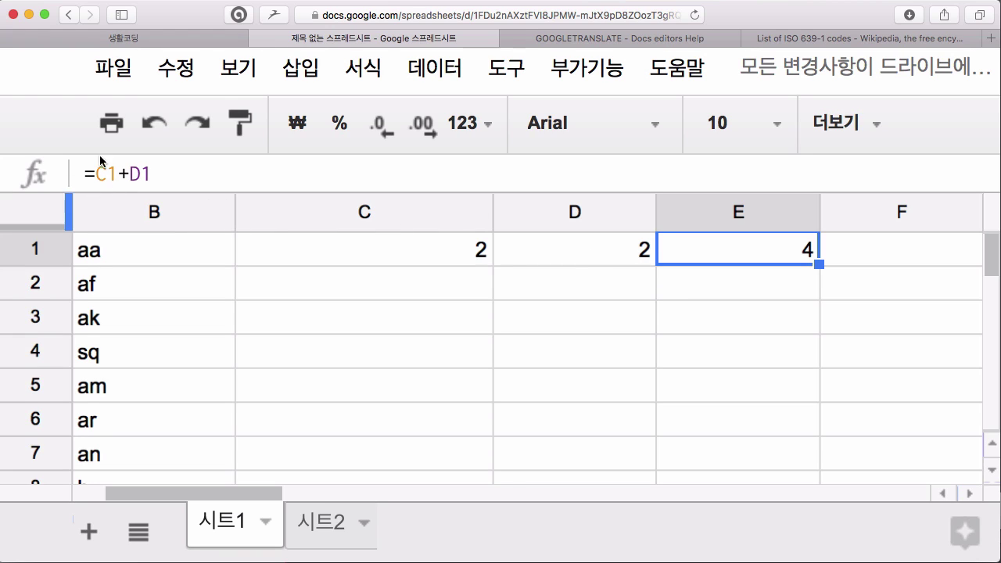
shift+click(369, 271)
shift+click(373, 255)
Clear C1:E1 and start a GOOGLETRANSLATE formula in C1 from the autocomplete.
key(Delete)
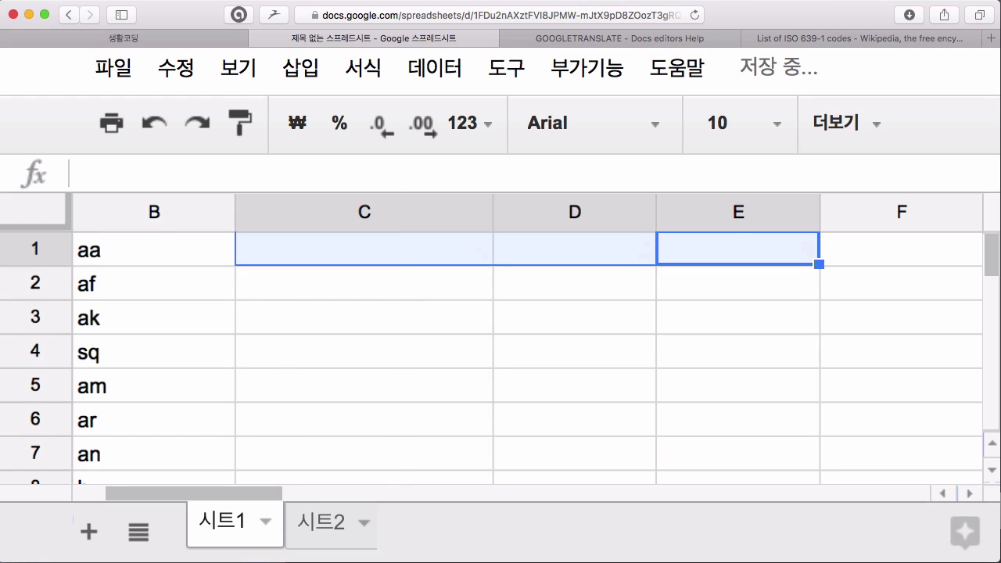
scroll(274, 314, left, 2)
click(447, 283)
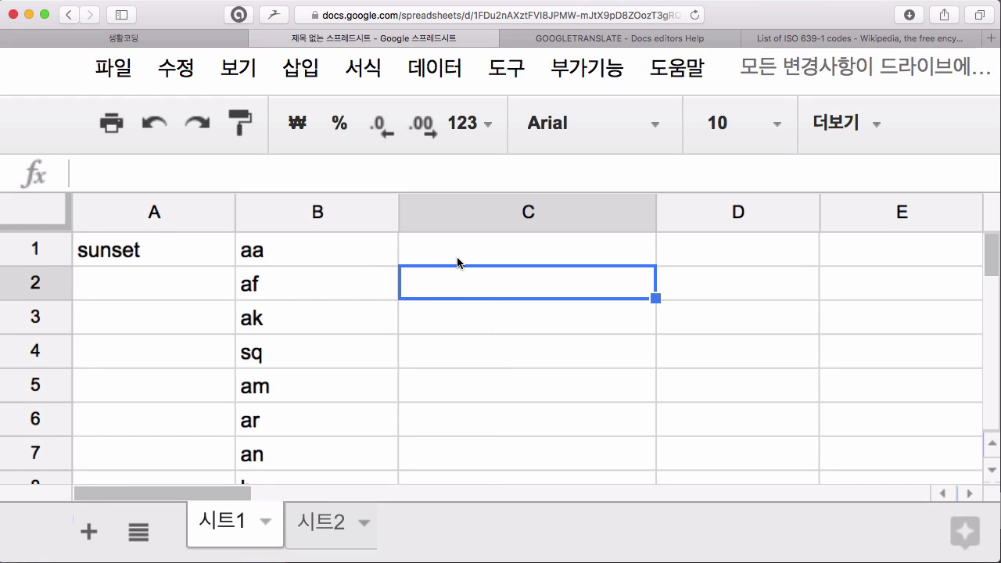
click(480, 256)
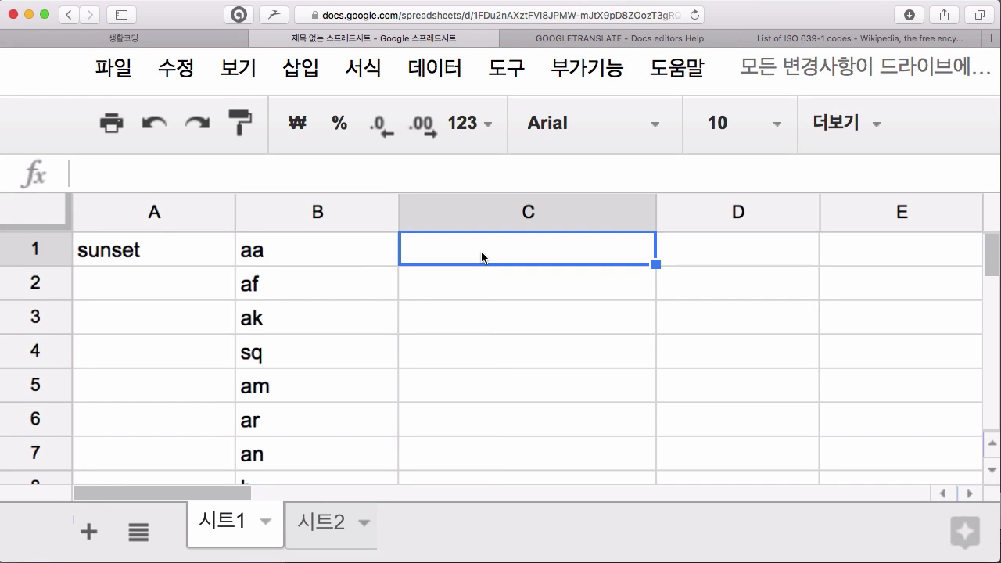
text(=)
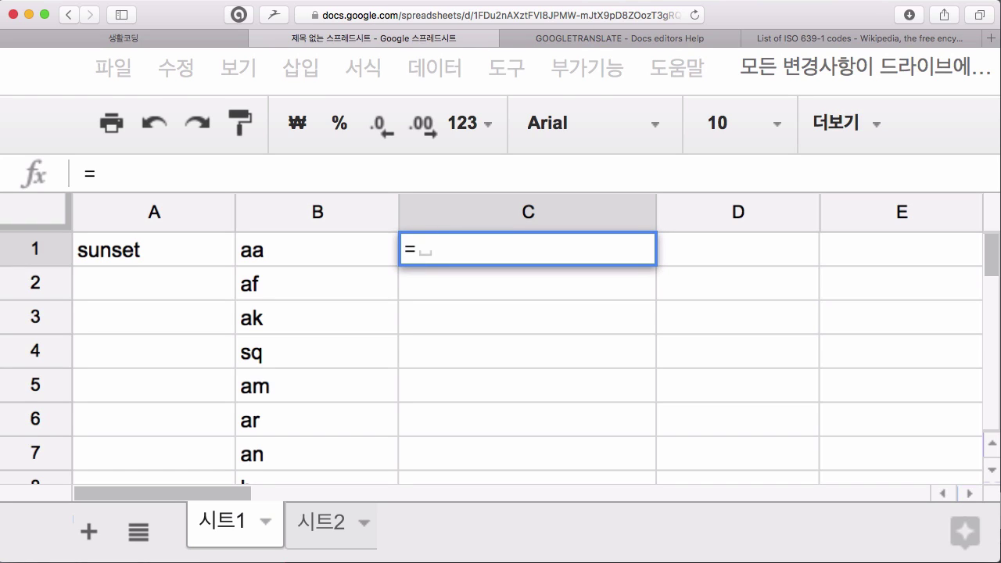
text(GOOGL)
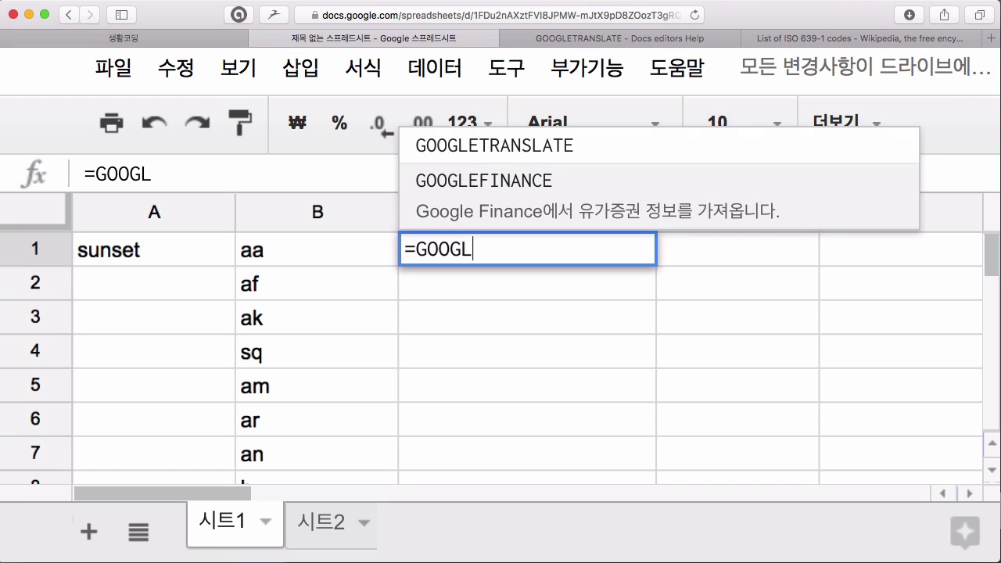
key(Up)
key(Down)
key(Up)
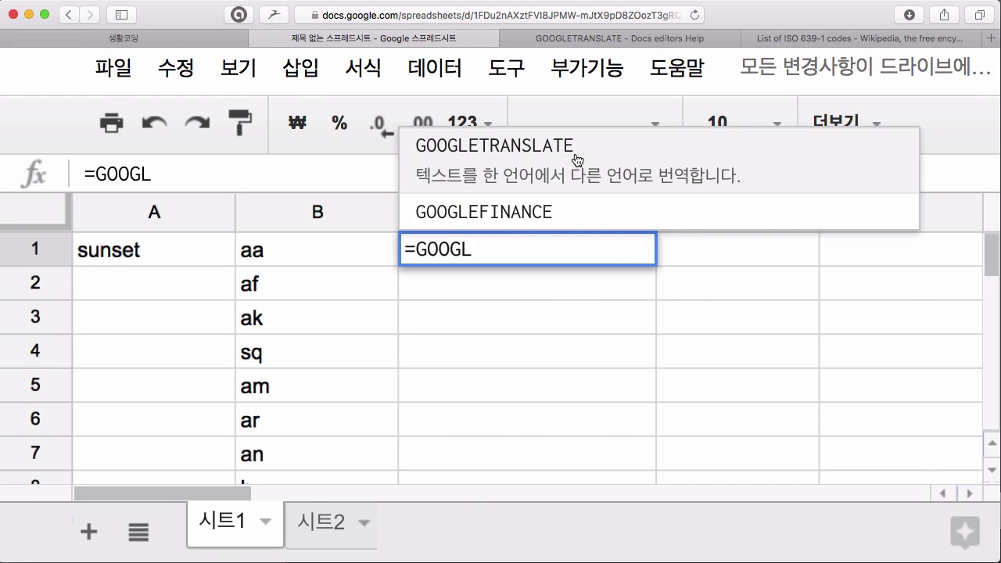
click(575, 154)
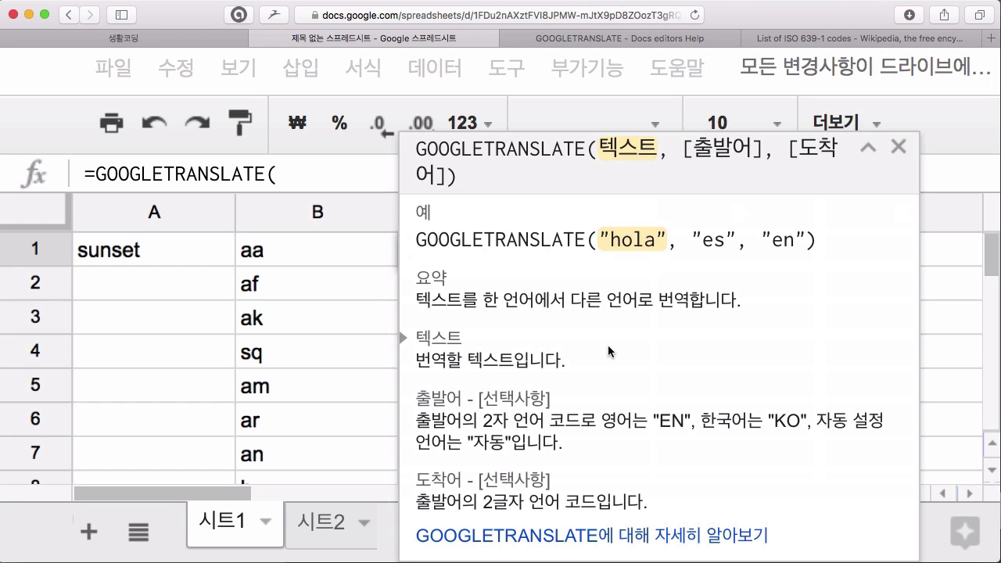
key(super+minus)
key(super+minus)
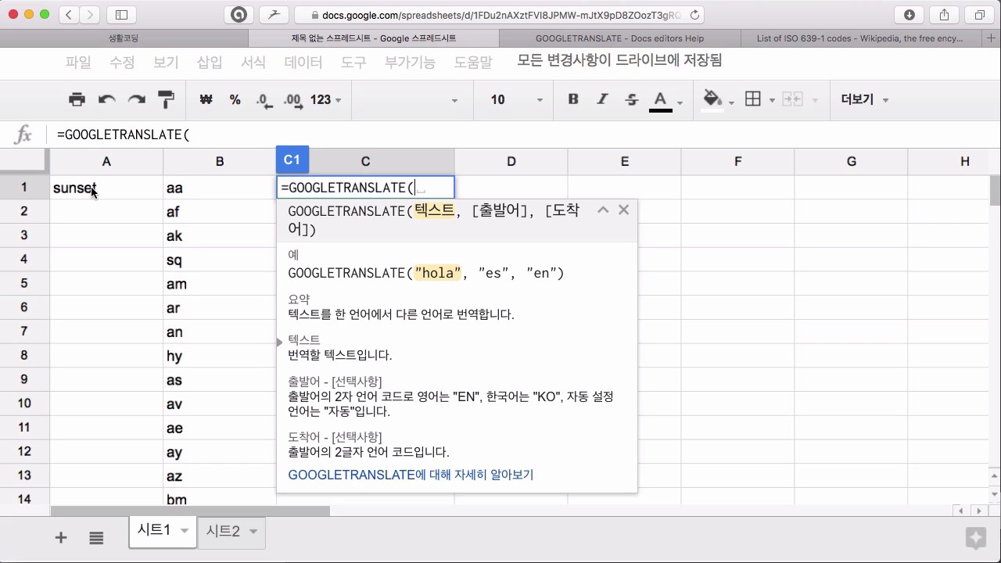
Complete and commit C1 as =GOOGLETRANSLATE(A1,"en", B1).
click(79, 193)
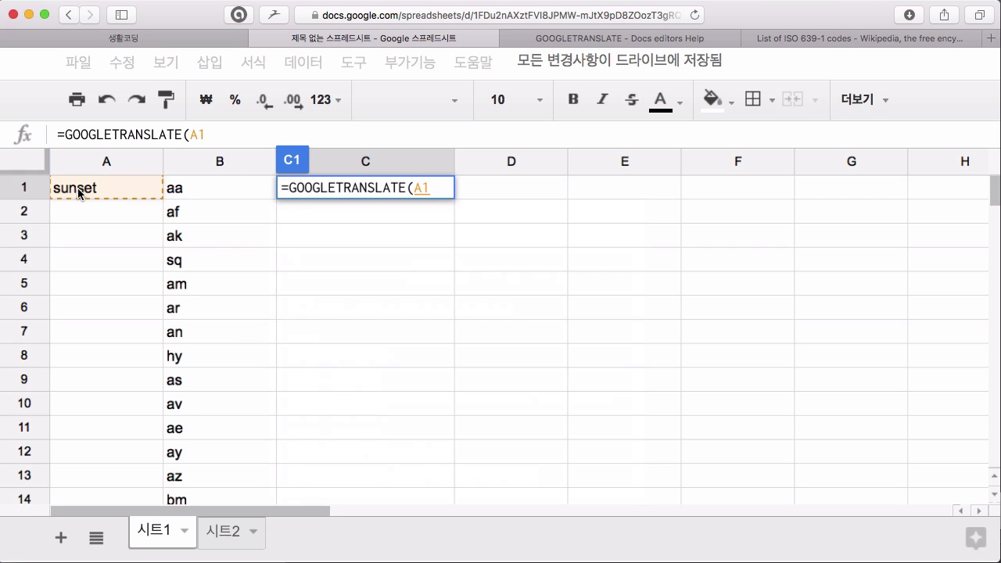
text(,)
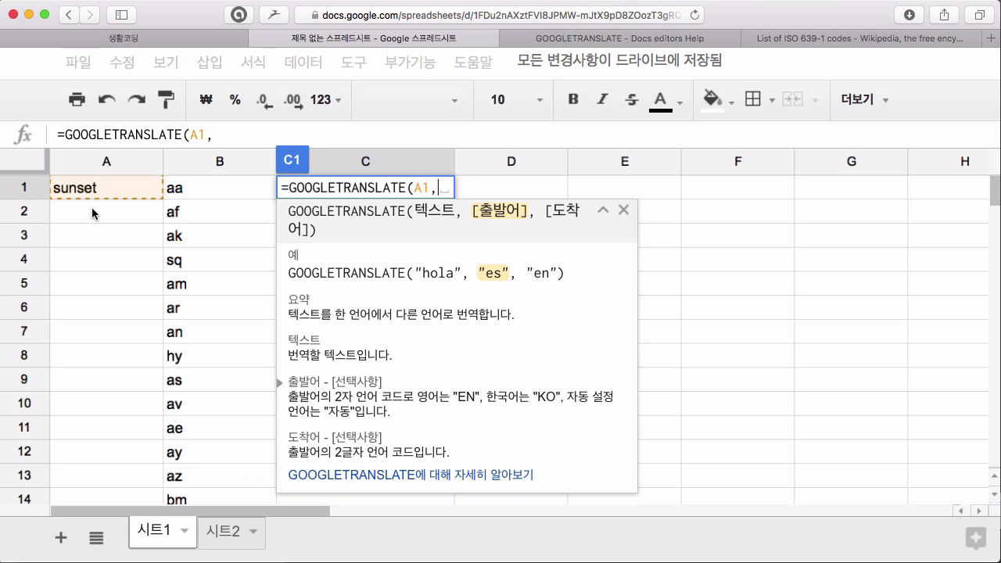
text("en")
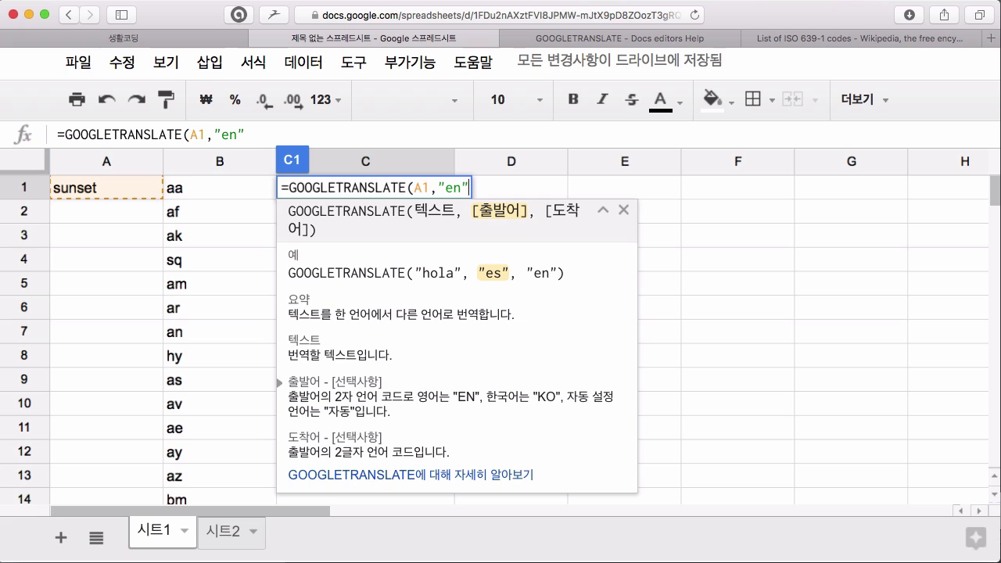
text(,)
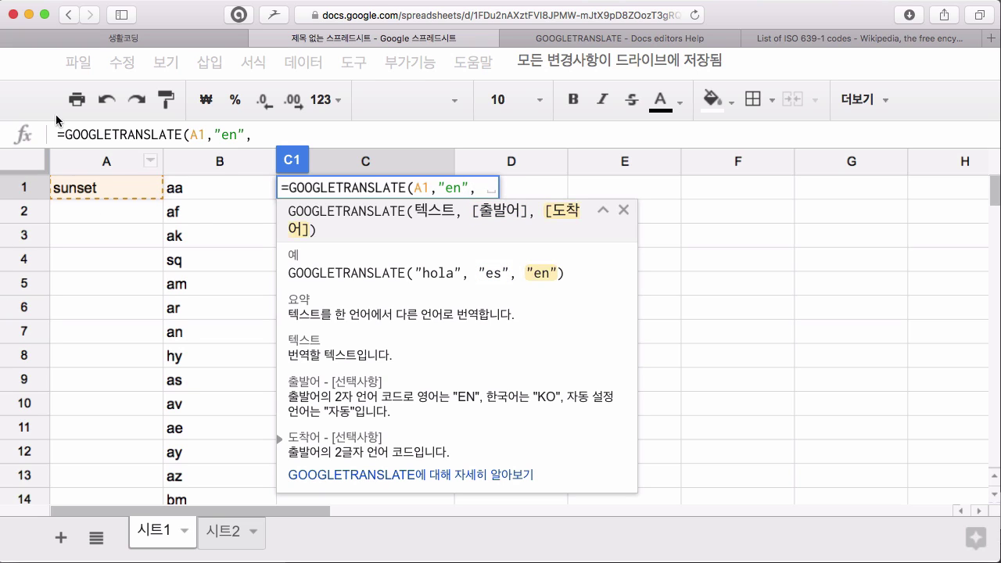
click(196, 195)
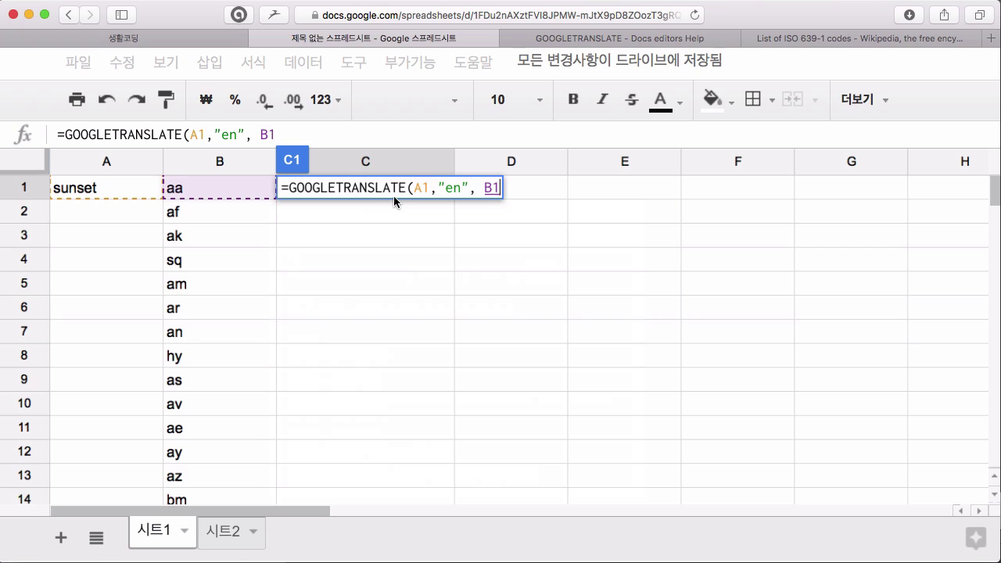
text())
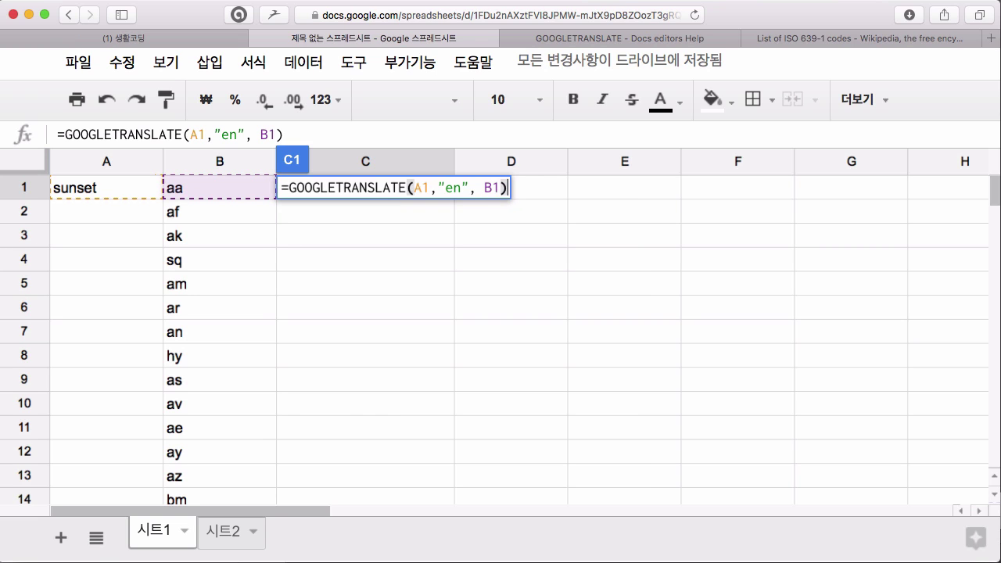
key(Return)
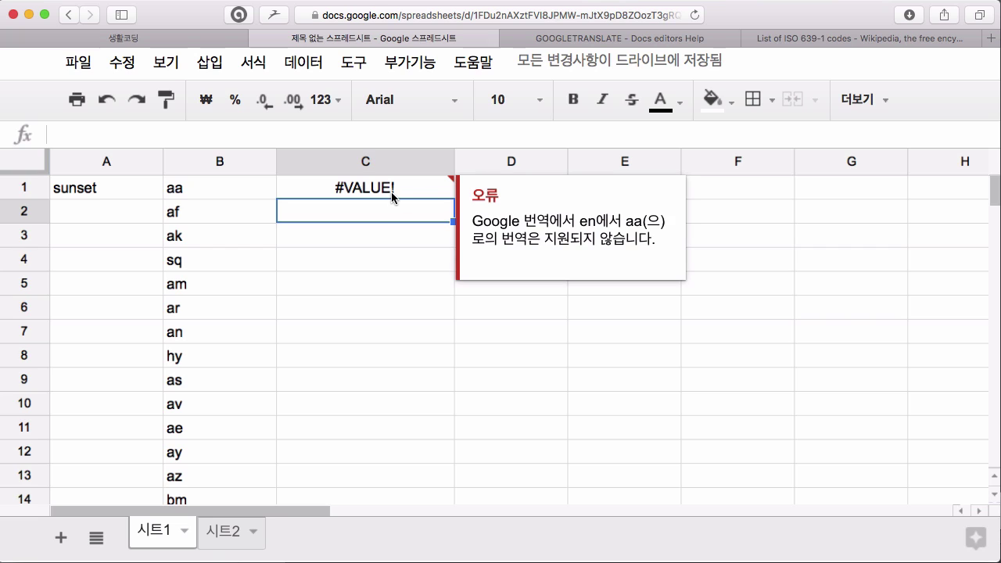
Change B1's code from aa to ko so C1 returns 일몰, then review A1, B1 and C1.
mouse_move(365, 188)
click(394, 284)
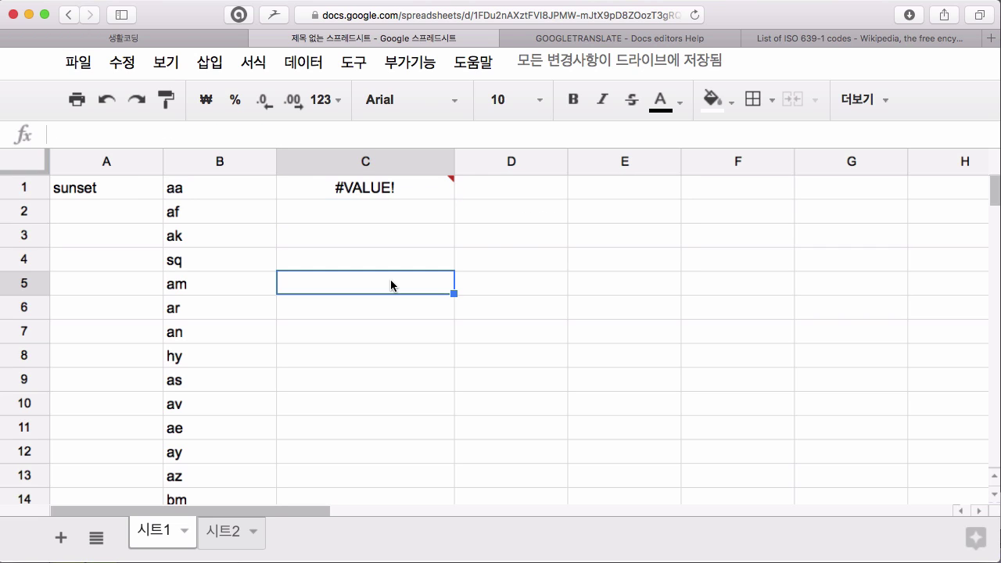
click(395, 192)
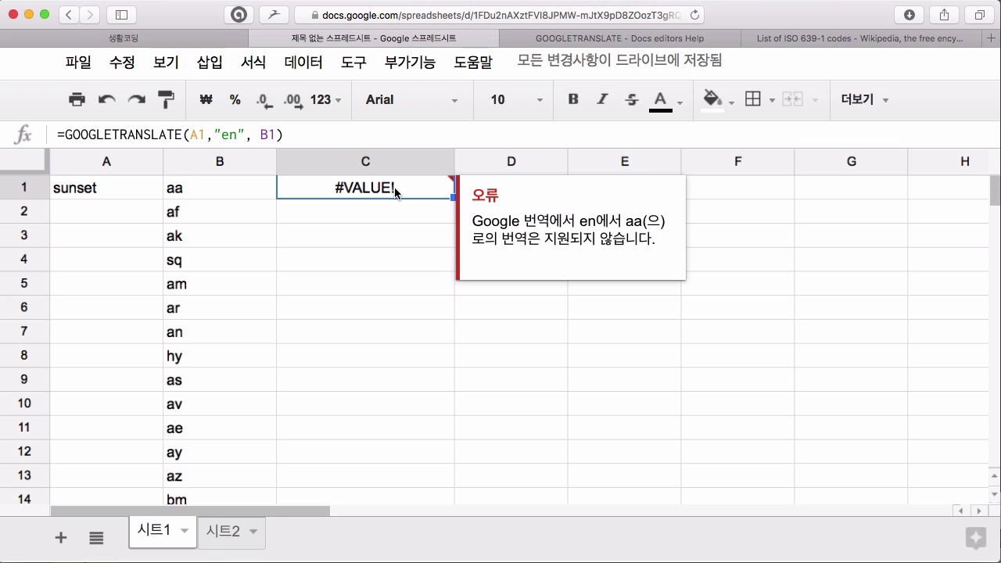
double_click(180, 188)
key(BackSpace)
key(BackSpace)
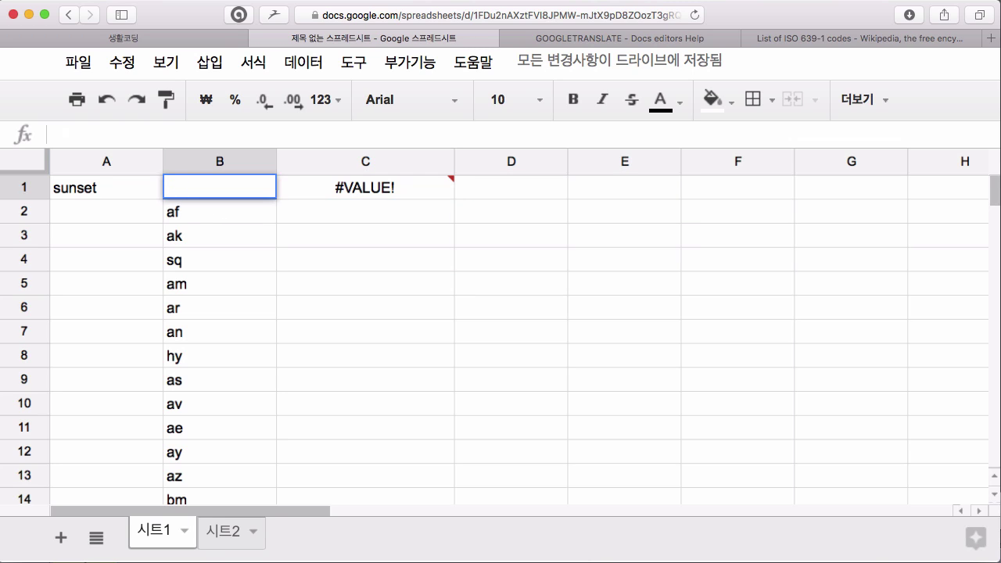
text(ko)
key(Return)
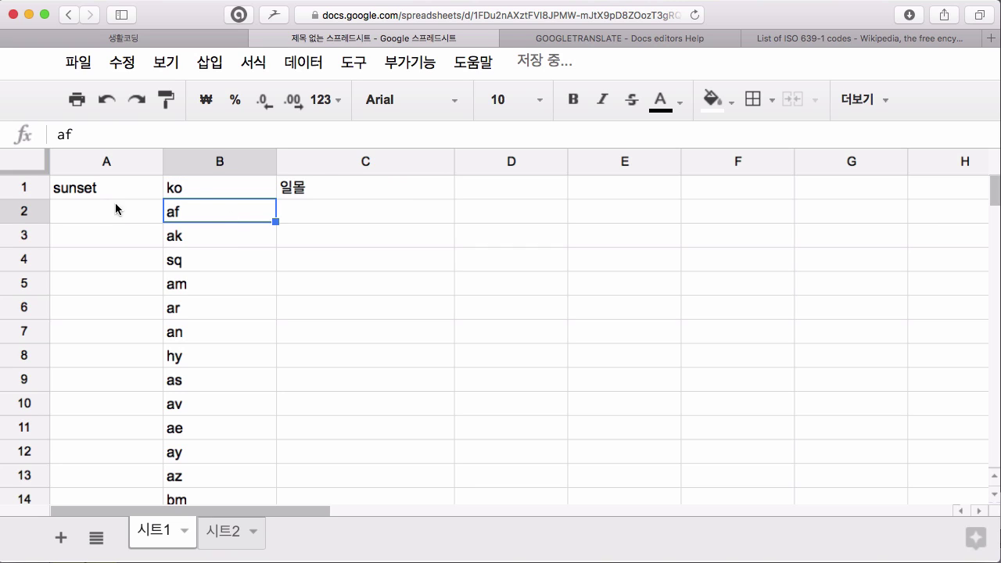
click(100, 194)
click(211, 188)
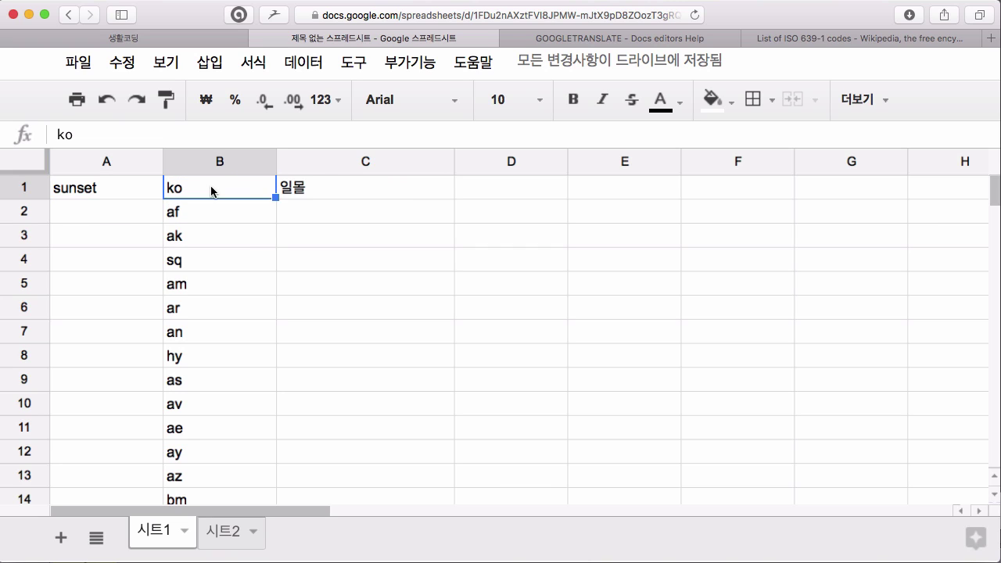
click(295, 188)
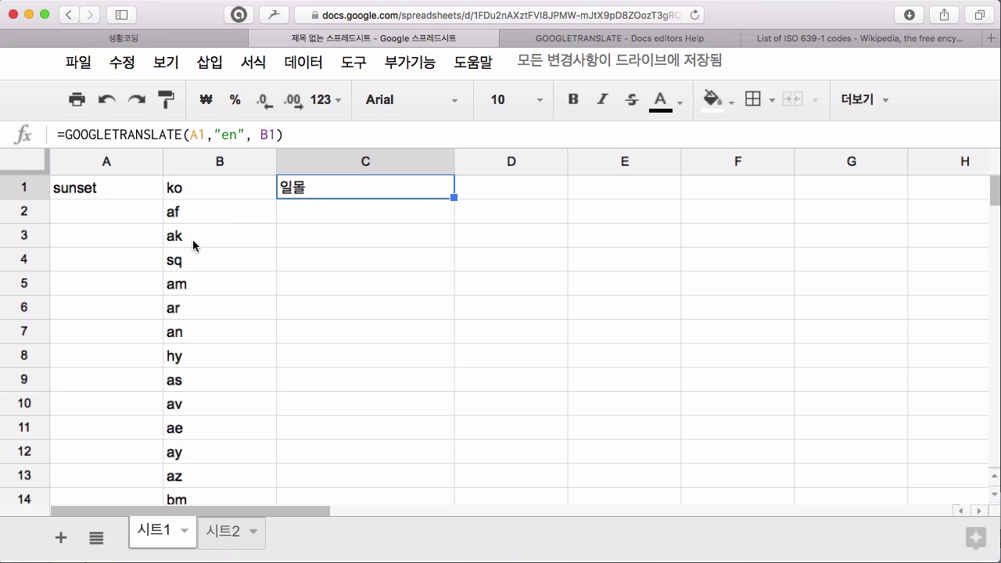
Enter =GOOGLETRANSLATE(A1,"en",B2) in C2, returning sonsondergang for af.
click(334, 215)
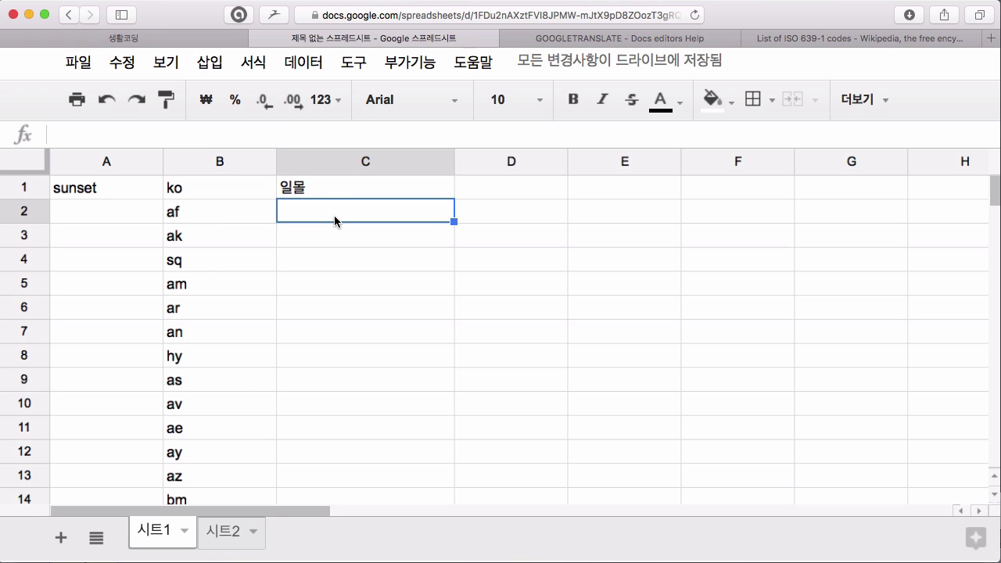
text(=T)
key(BackSpace)
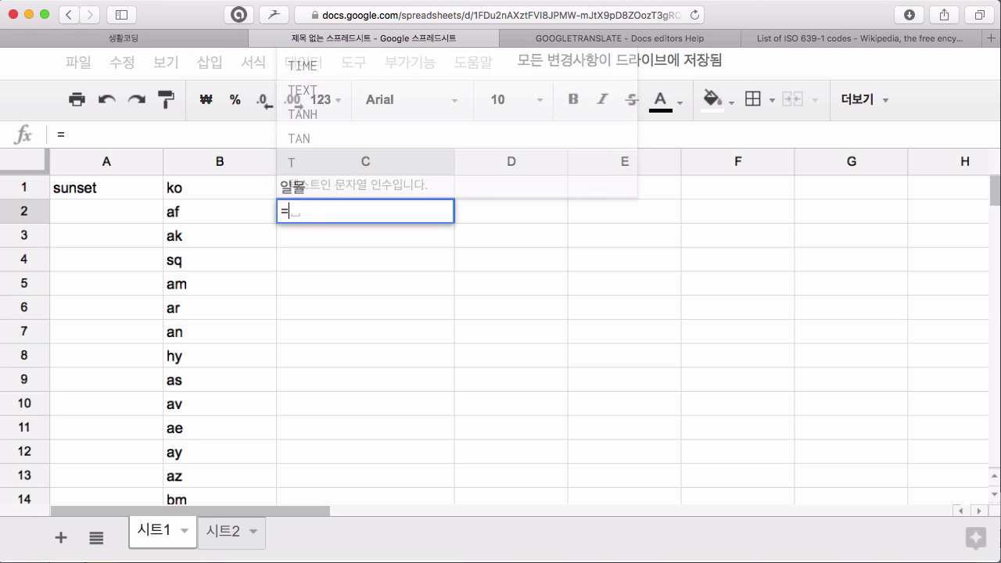
text(GOOL)
key(BackSpace)
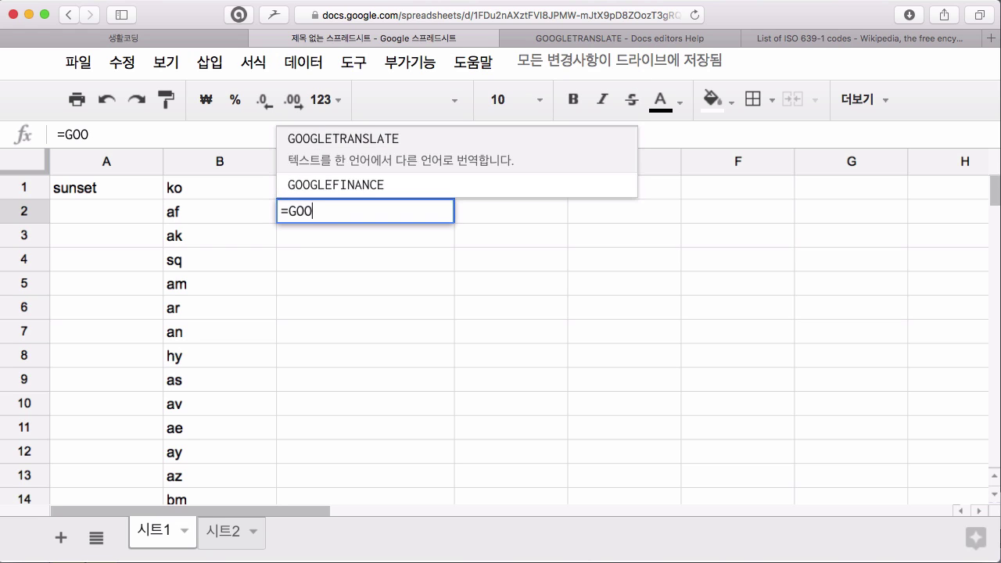
key(Down)
key(Up)
key(Tab)
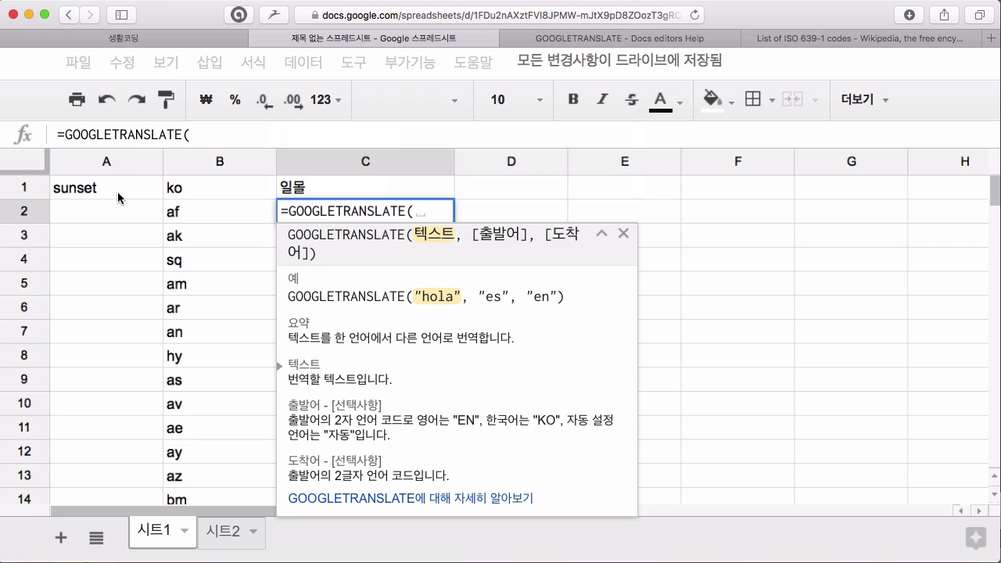
click(119, 196)
text(,)
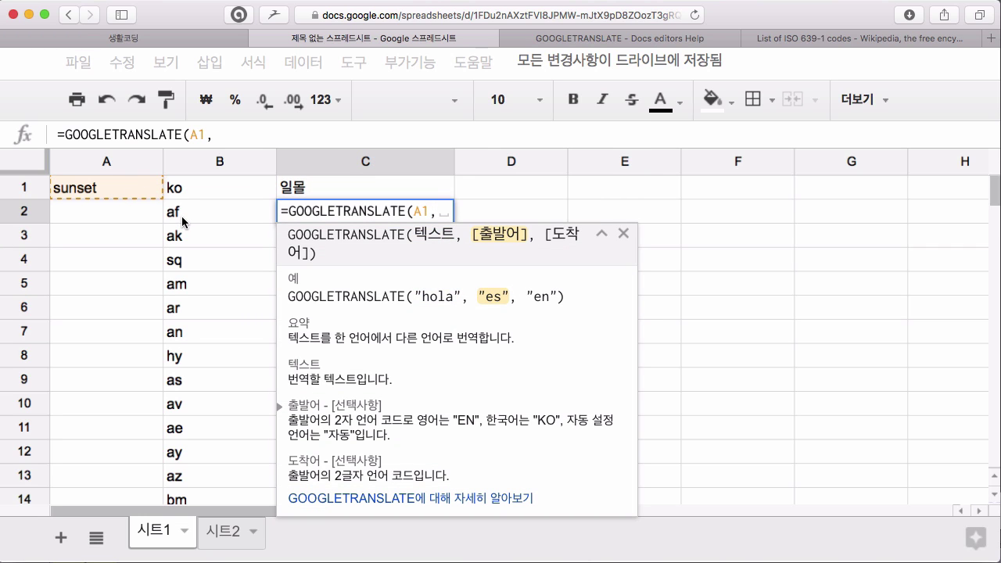
text("en)
text(,)
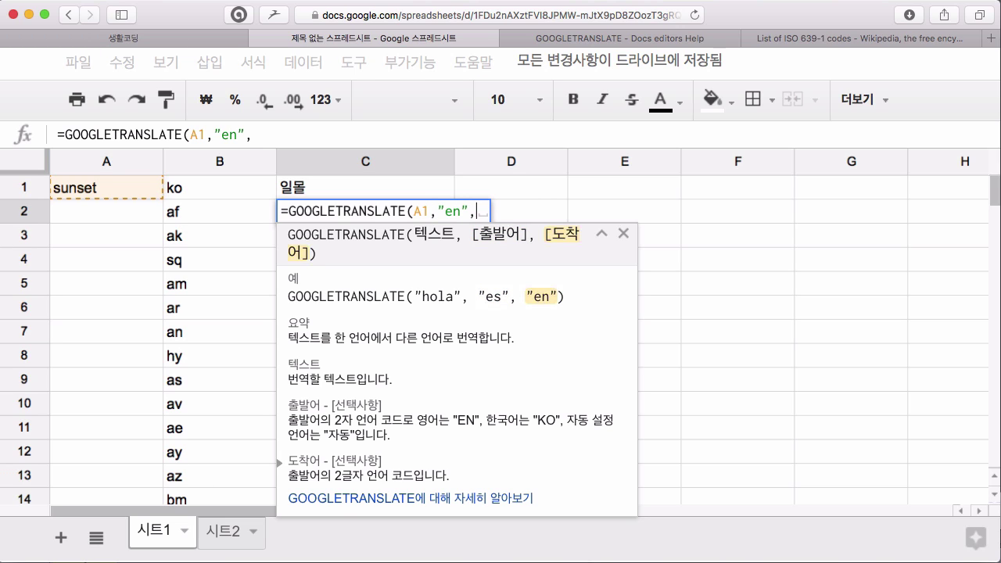
click(188, 213)
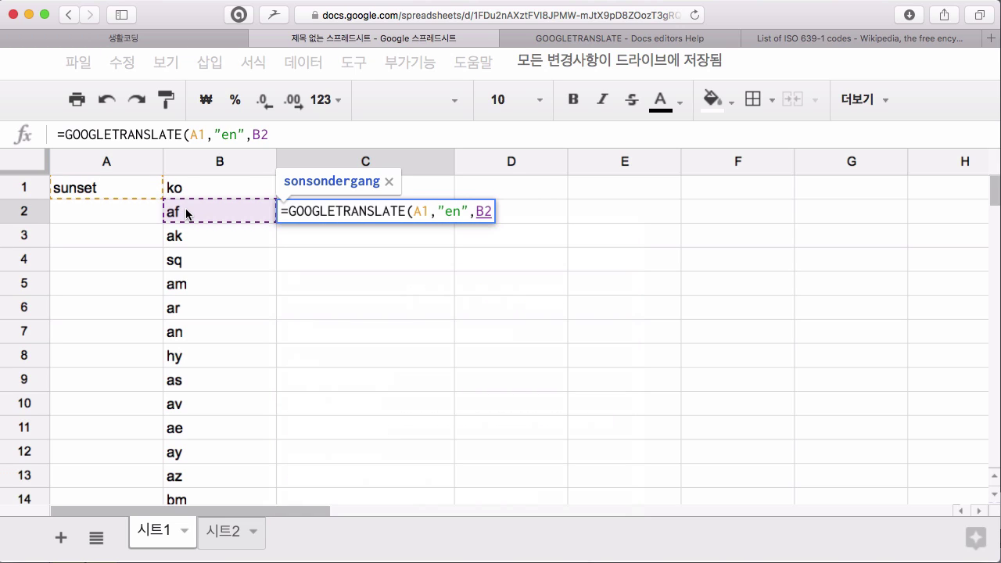
text())
key(Return)
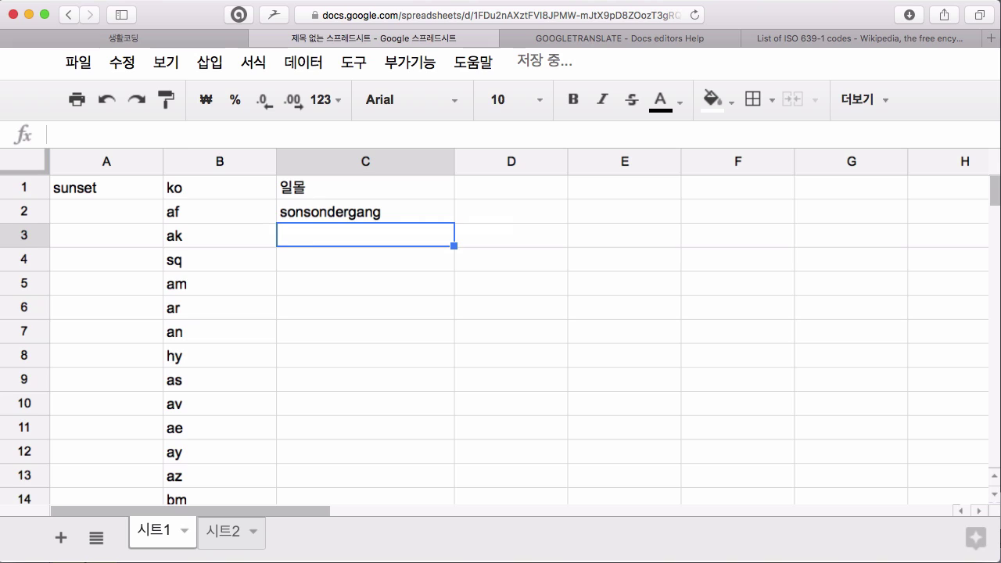
Recheck C1, then try dragging the C2 formula down into C3.
key(Up)
key(Up)
key(Down)
key(Down)
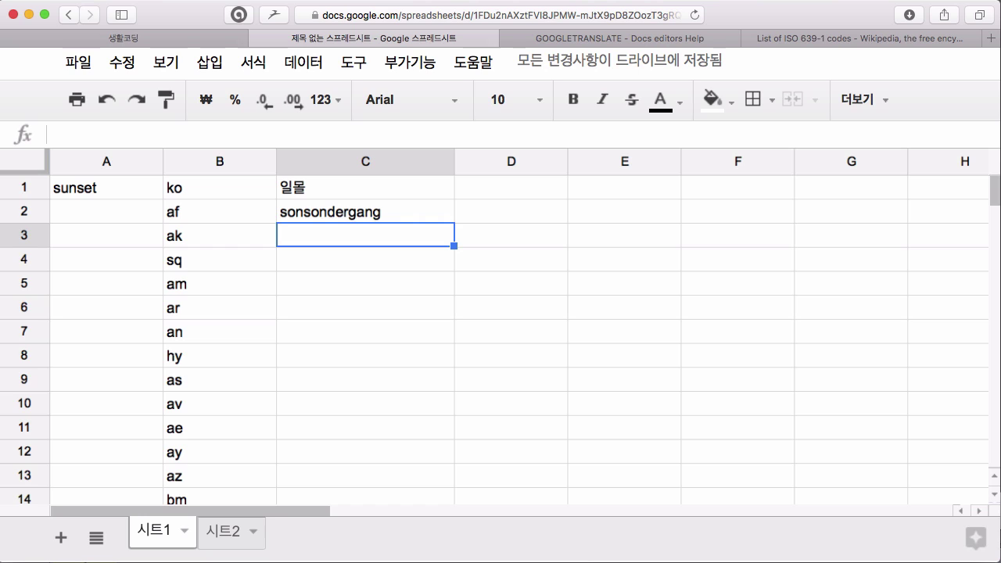
click(350, 215)
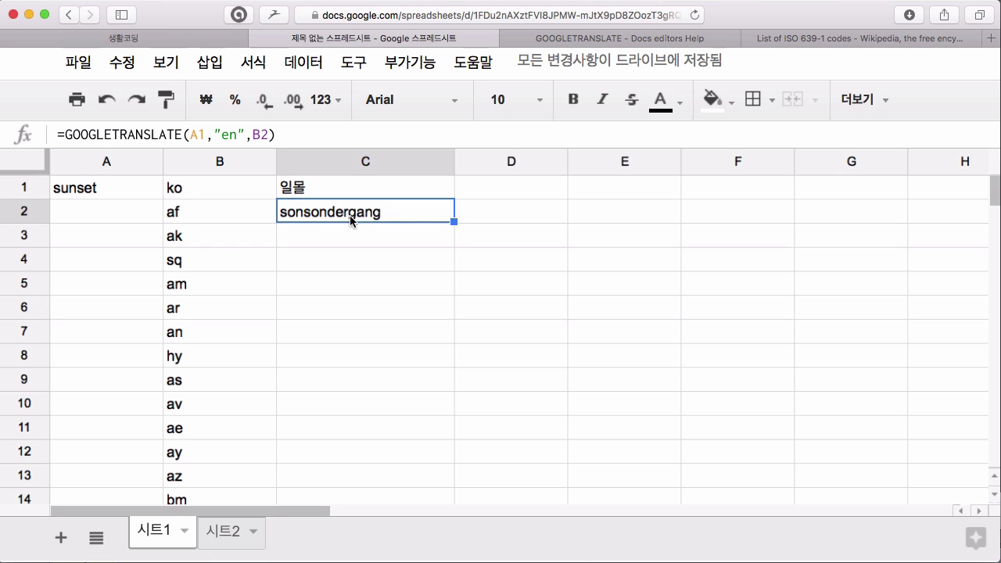
mouse_move(453, 222)
mouse_down()
mouse_move(467, 413)
mouse_move(446, 207)
mouse_move(456, 222)
mouse_move(450, 384)
mouse_move(429, 227)
mouse_up()
Enter 1 in E1 and F1, and the sum formula =E1+F1 in G1.
click(613, 185)
text(1)
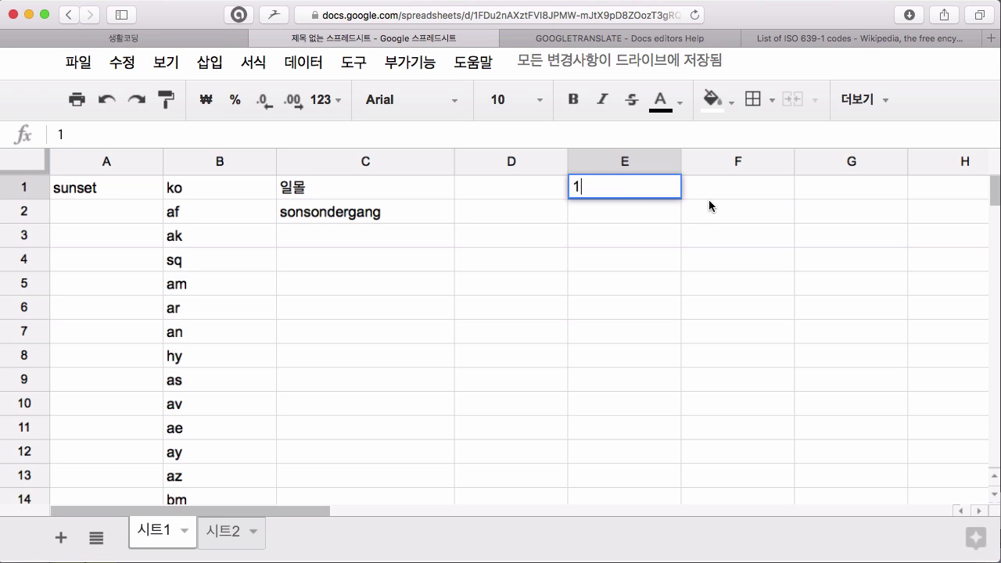
click(710, 198)
text(1)
click(849, 187)
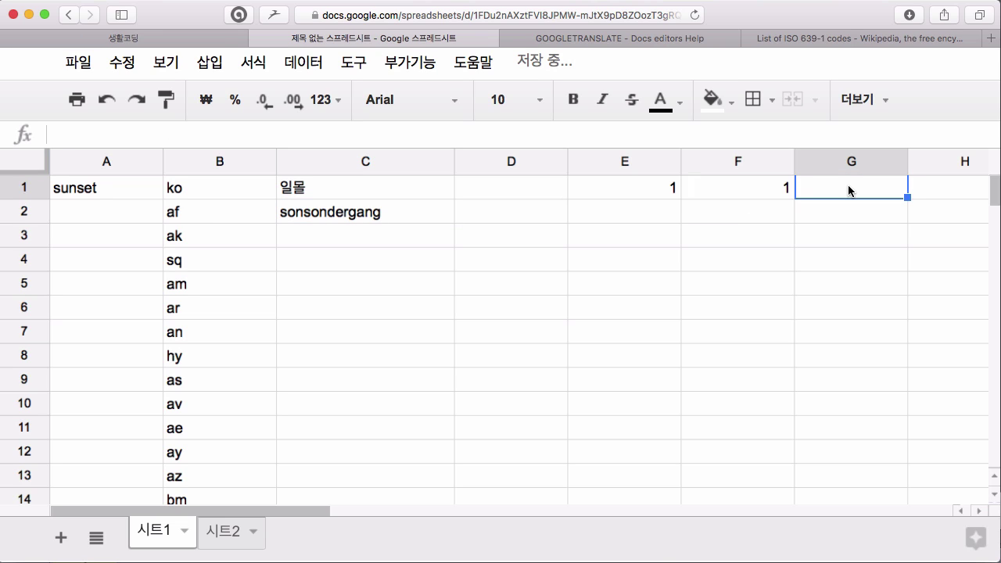
text(=)
click(655, 198)
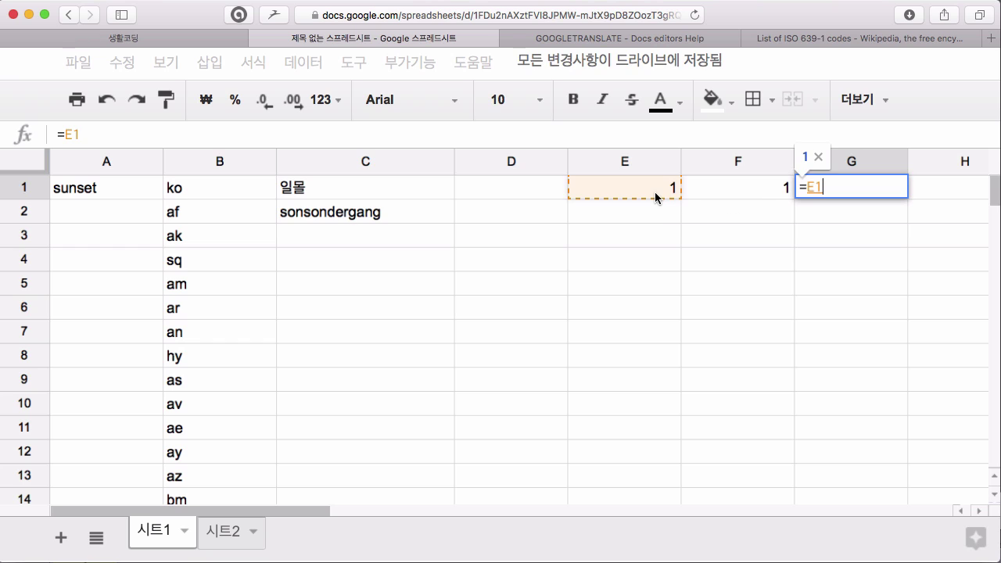
text(+)
click(734, 191)
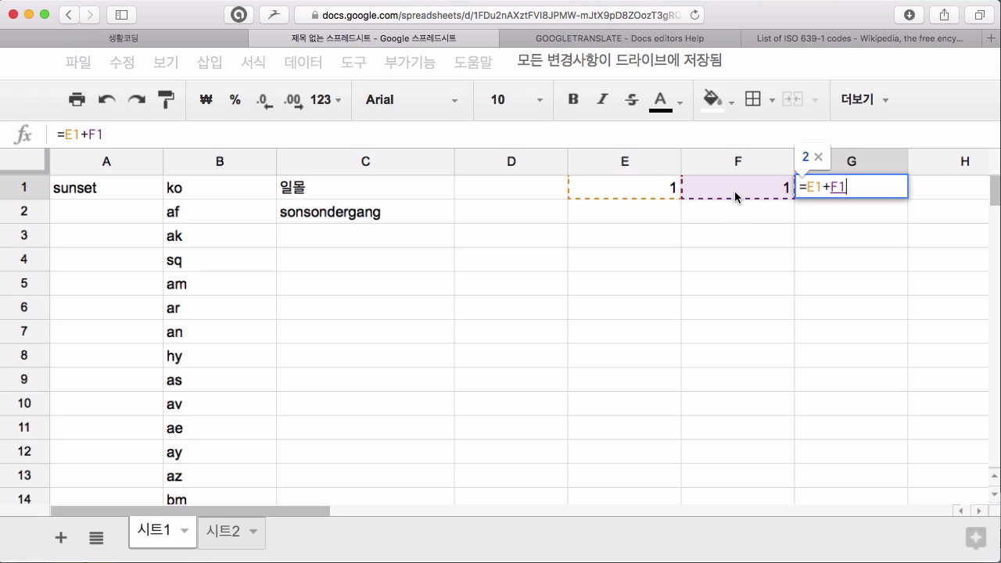
key(Return)
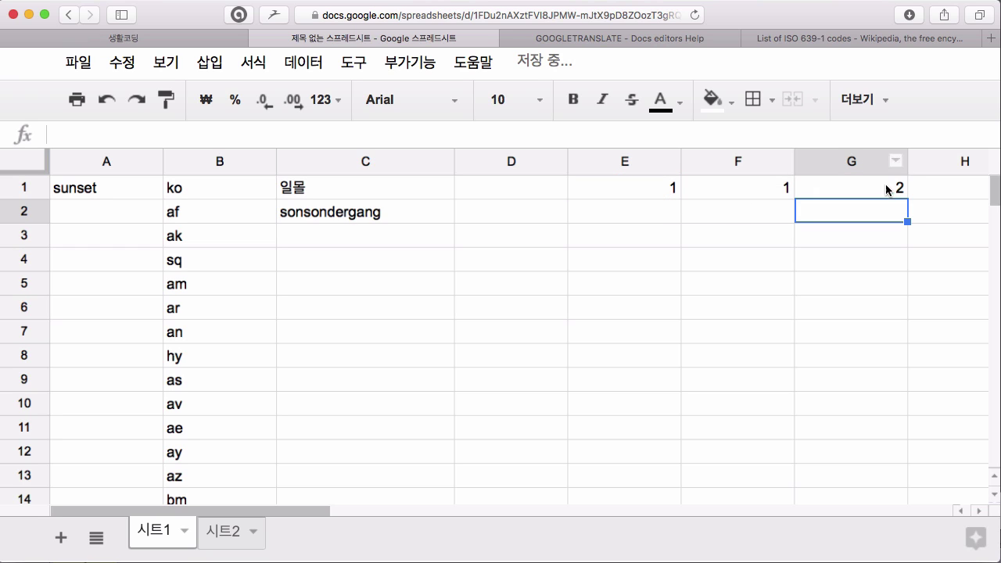
click(887, 189)
Enter 2 in both E2 and F2.
click(659, 215)
text(1)
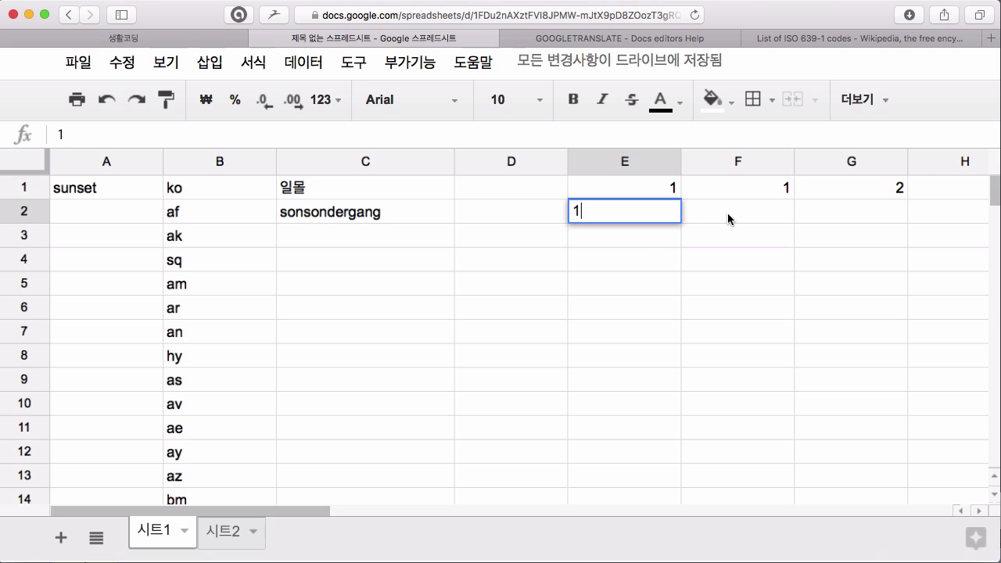
key(BackSpace)
text(2)
key(Return)
click(702, 217)
text(2)
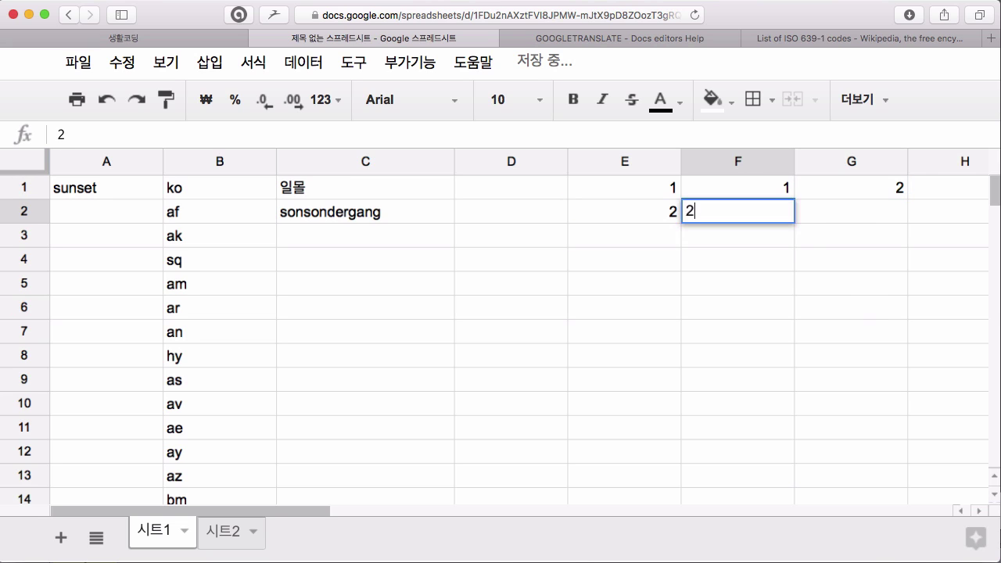
key(Return)
click(850, 211)
Enter 3 in E3 and F3, then verify the sample values in rows 2 and 3.
click(737, 235)
click(624, 235)
text(3)
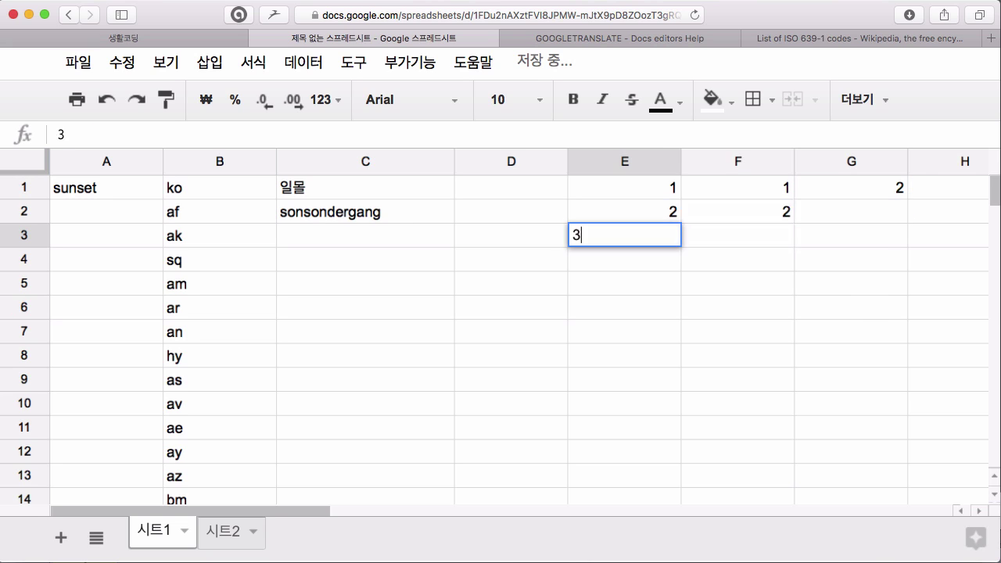
key(Tab)
text(3)
key(Tab)
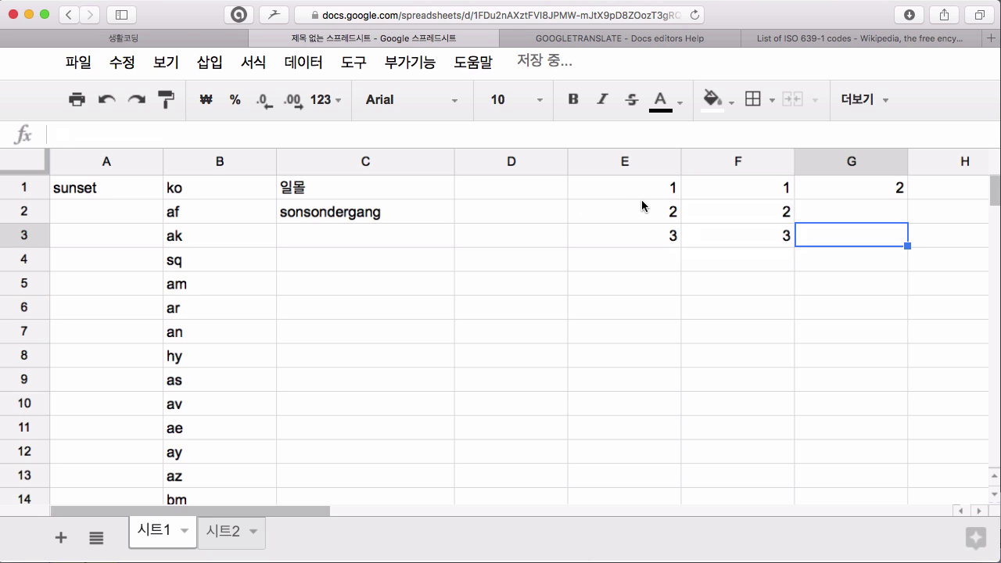
click(642, 201)
click(723, 206)
click(843, 212)
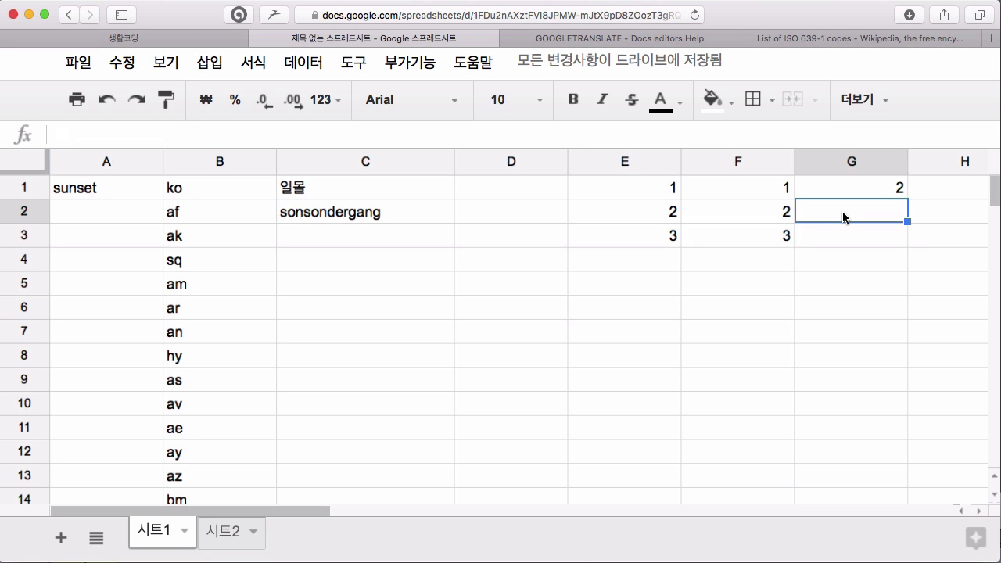
click(671, 235)
click(732, 239)
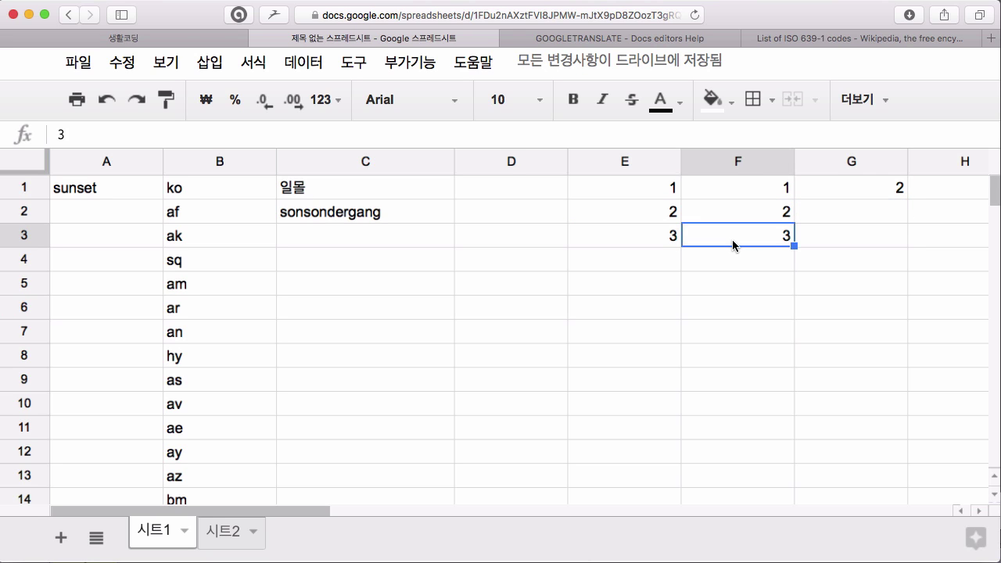
click(822, 244)
click(860, 216)
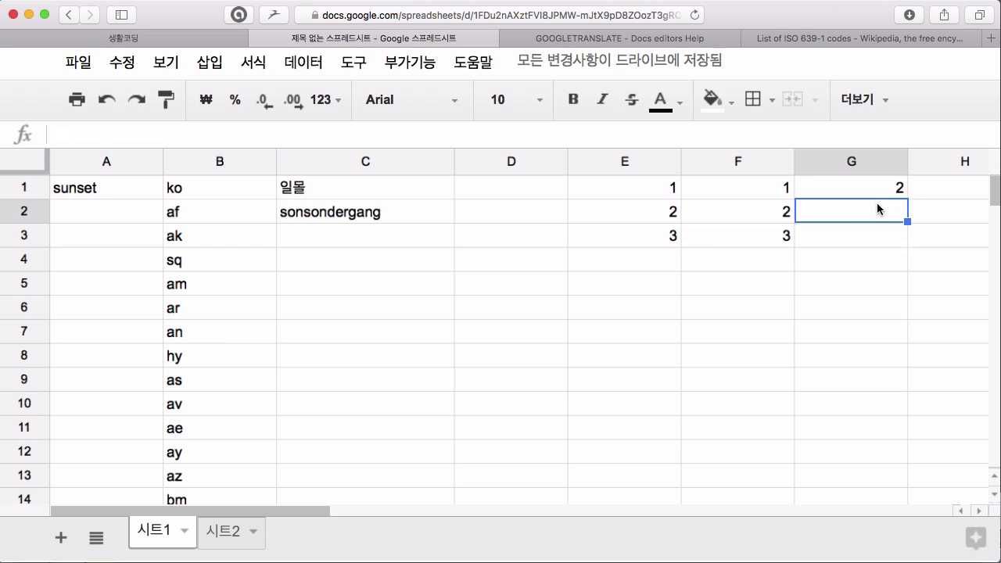
Fill the G1 sum formula down to G3 and check the adjusted formulas.
click(893, 195)
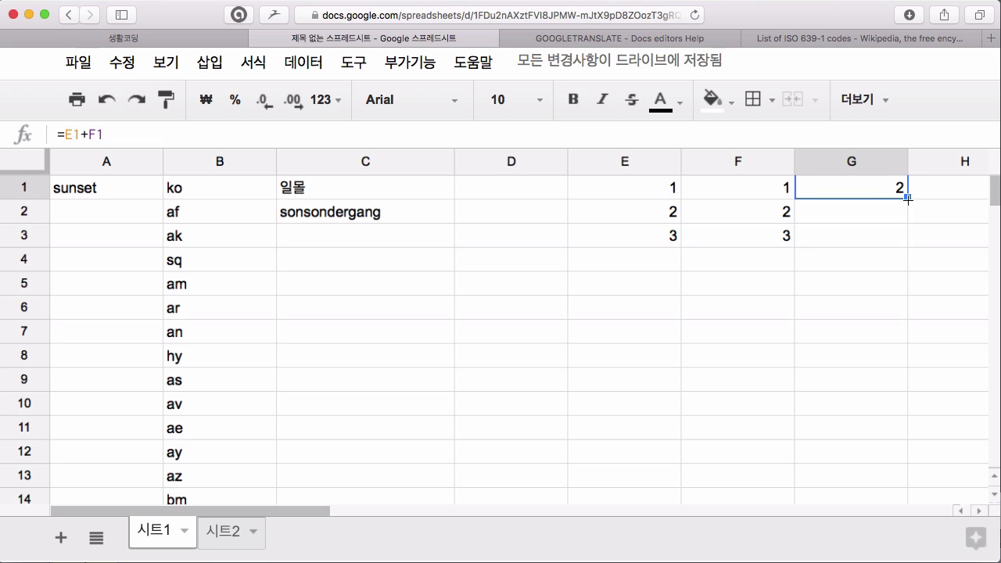
drag(909, 199, 909, 244)
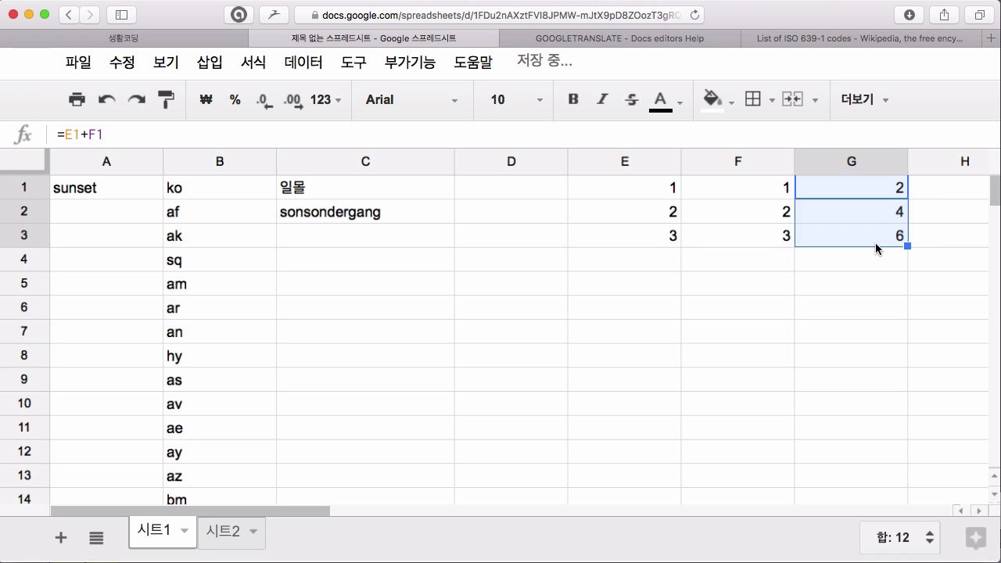
click(868, 221)
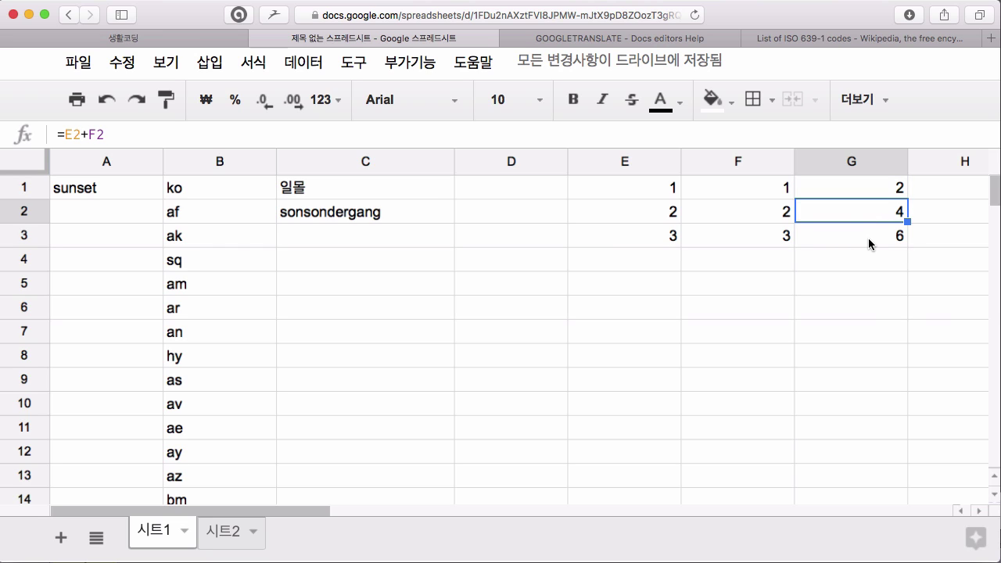
click(869, 242)
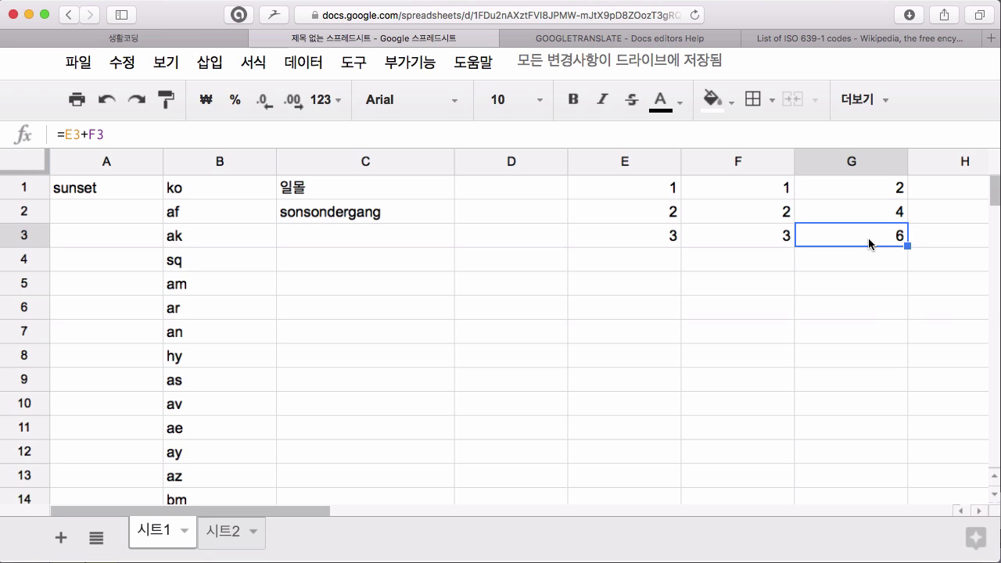
Clear the E1:G3 practice numbers and sums.
shift+click(652, 197)
key(Delete)
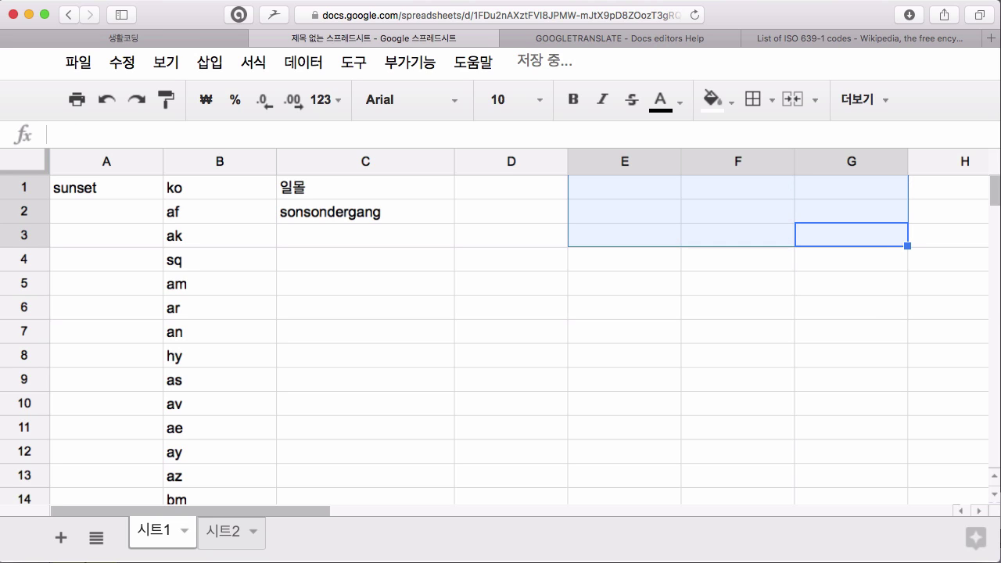
click(610, 266)
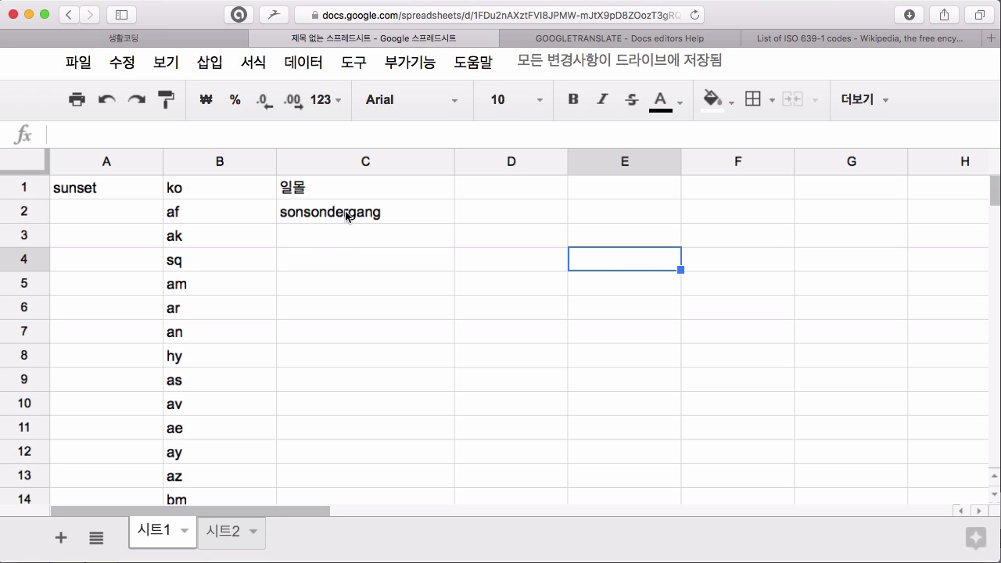
click(398, 189)
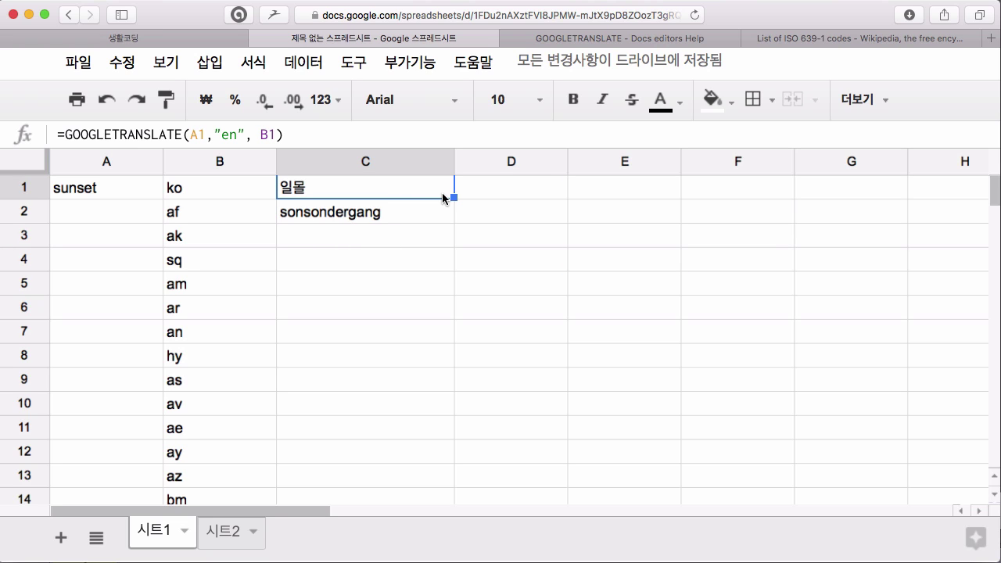
Fill C1's GOOGLETRANSLATE formula down to C12 and inspect C2's formula, which returns #VALUE!
drag(455, 199, 454, 462)
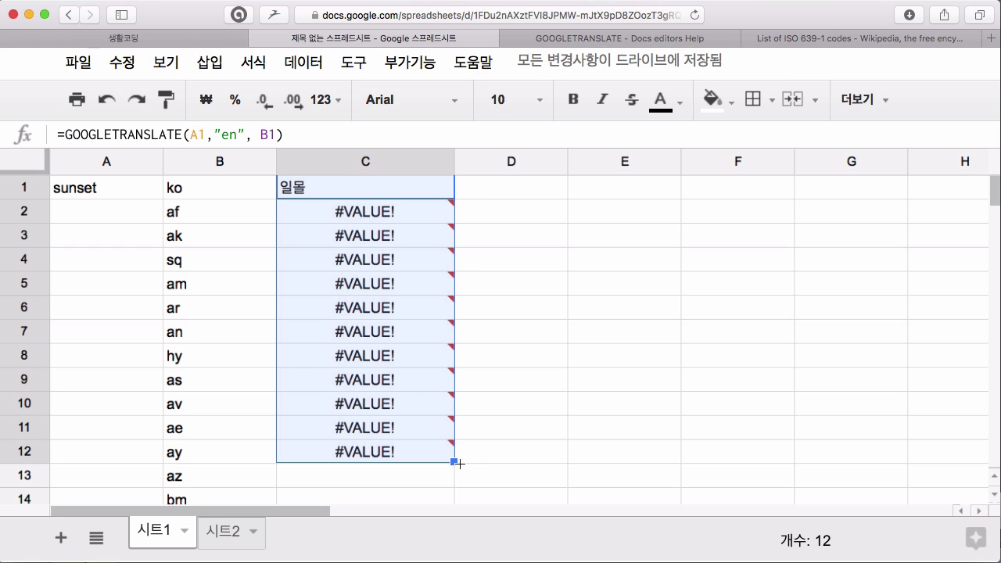
click(540, 383)
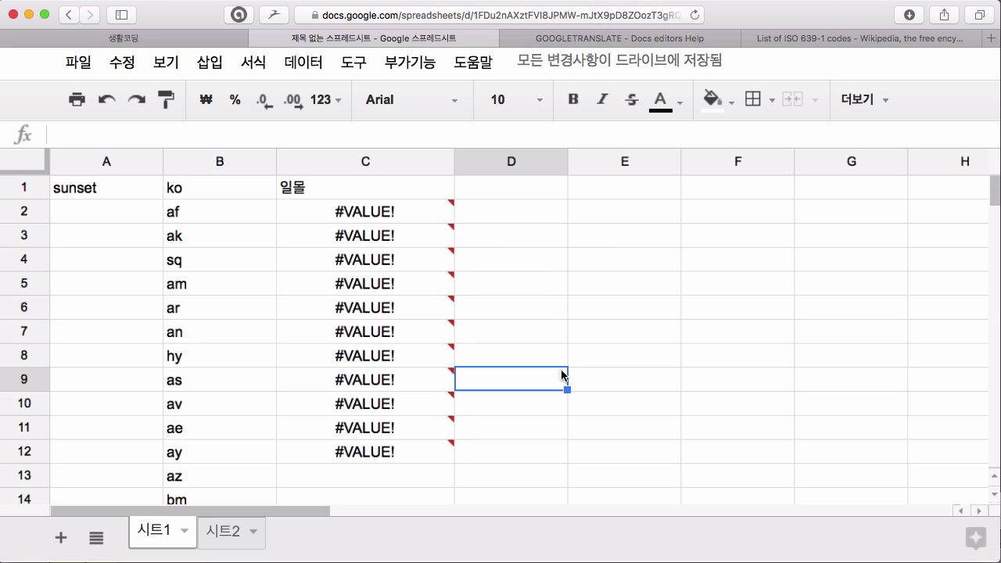
click(396, 214)
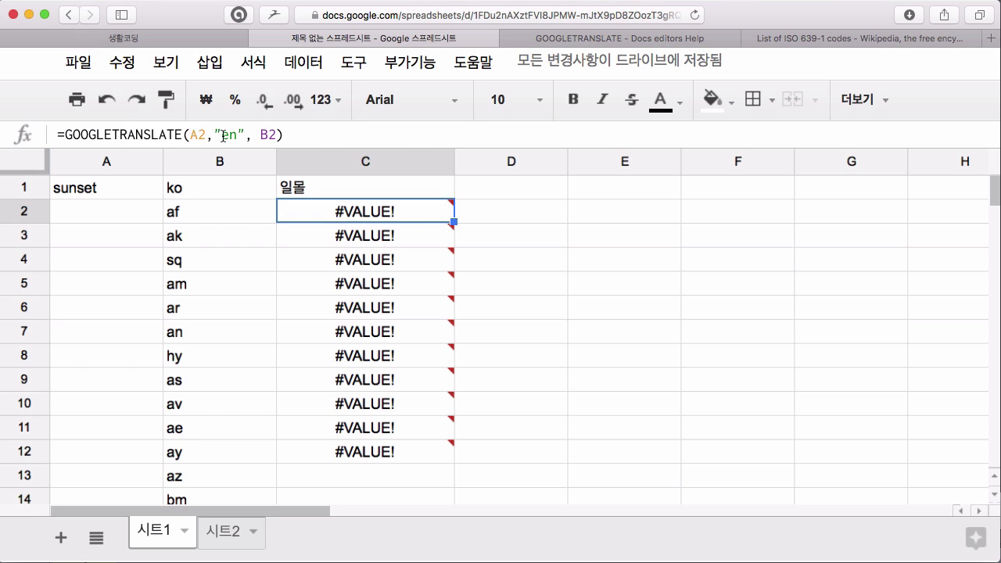
click(223, 136)
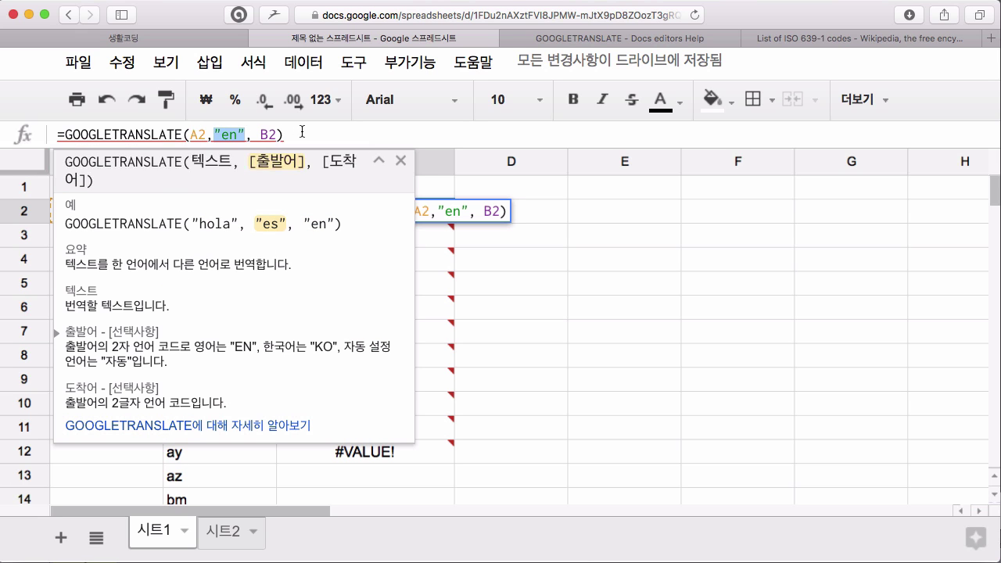
click(302, 133)
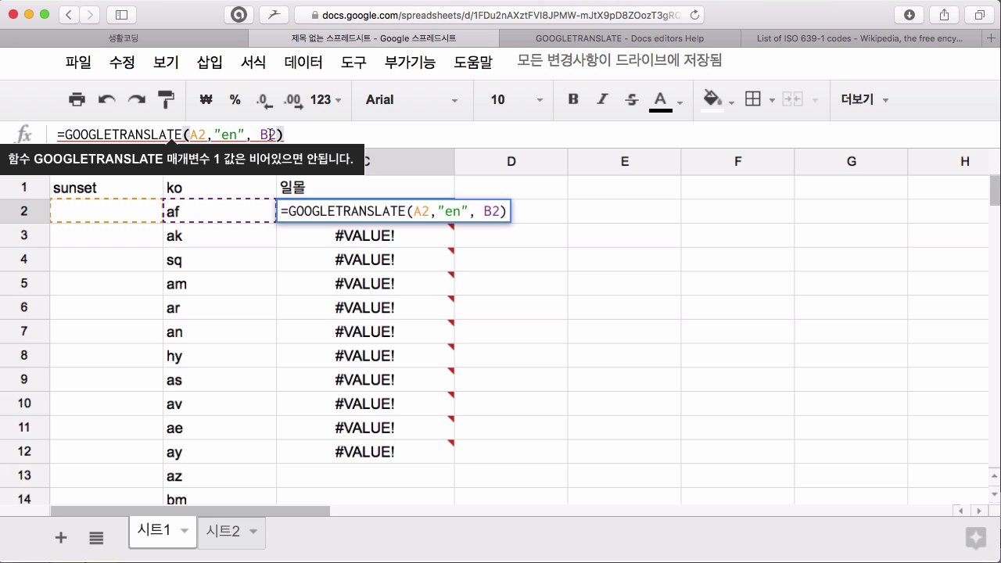
click(492, 251)
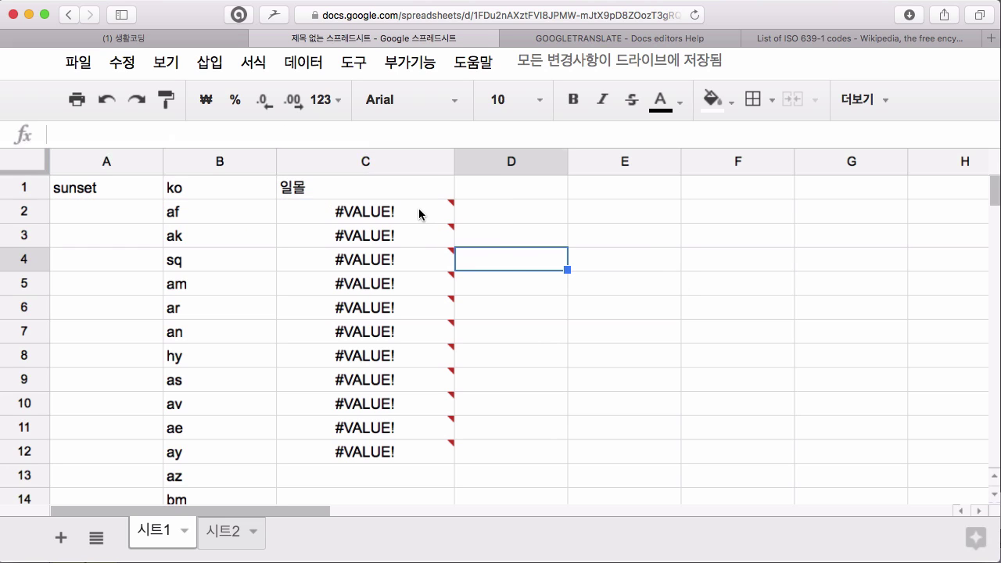
click(420, 214)
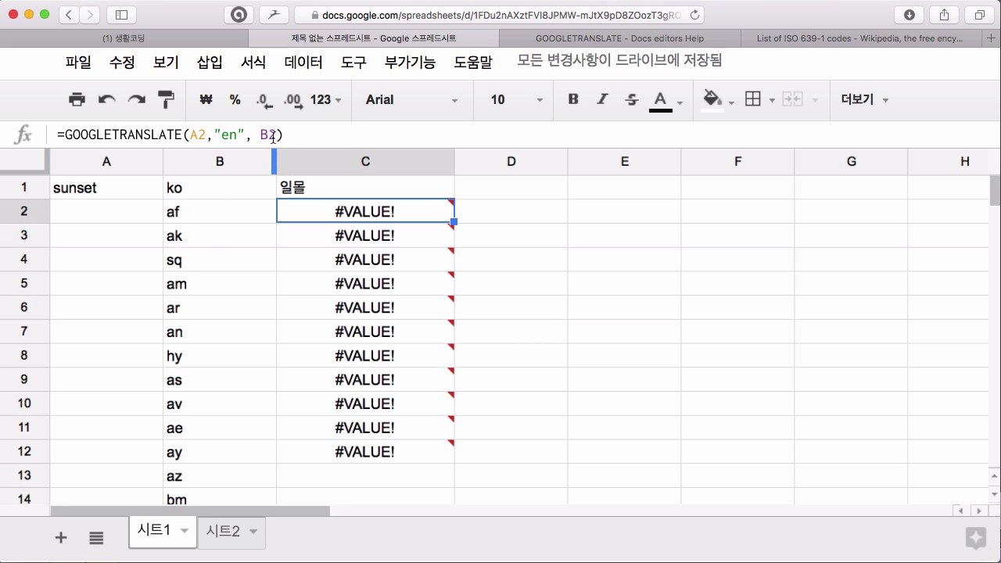
key(Down)
mouse_move(348, 245)
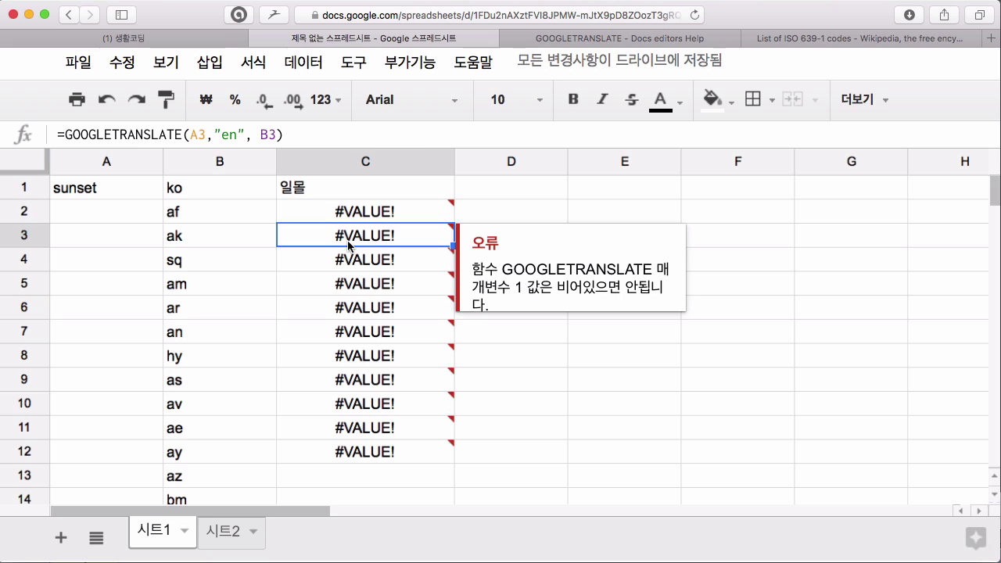
click(374, 269)
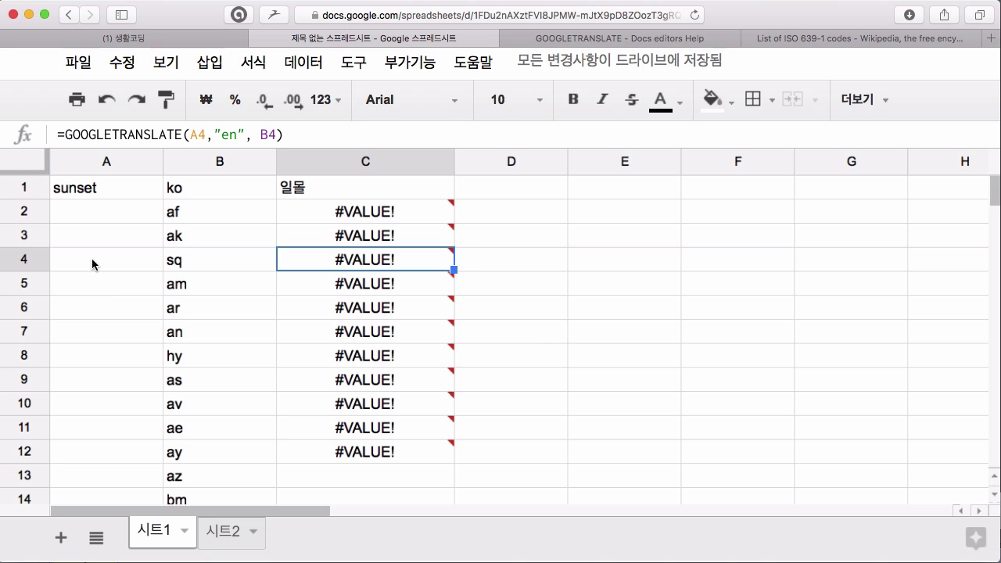
click(81, 195)
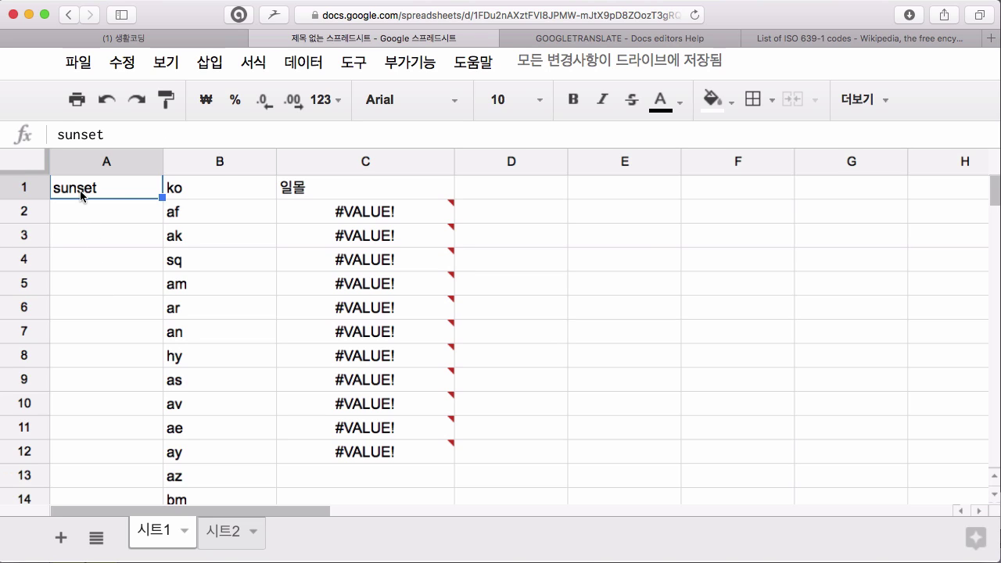
mouse_move(364, 212)
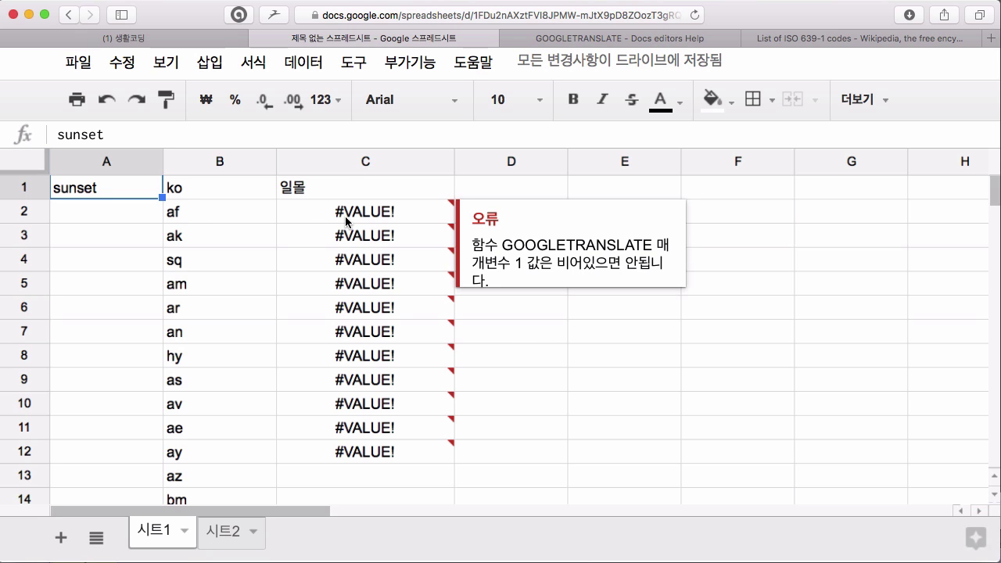
Change C1's formula to =GOOGLETRANSLATE($A$1,"en",B1), still returning 일몰.
click(345, 186)
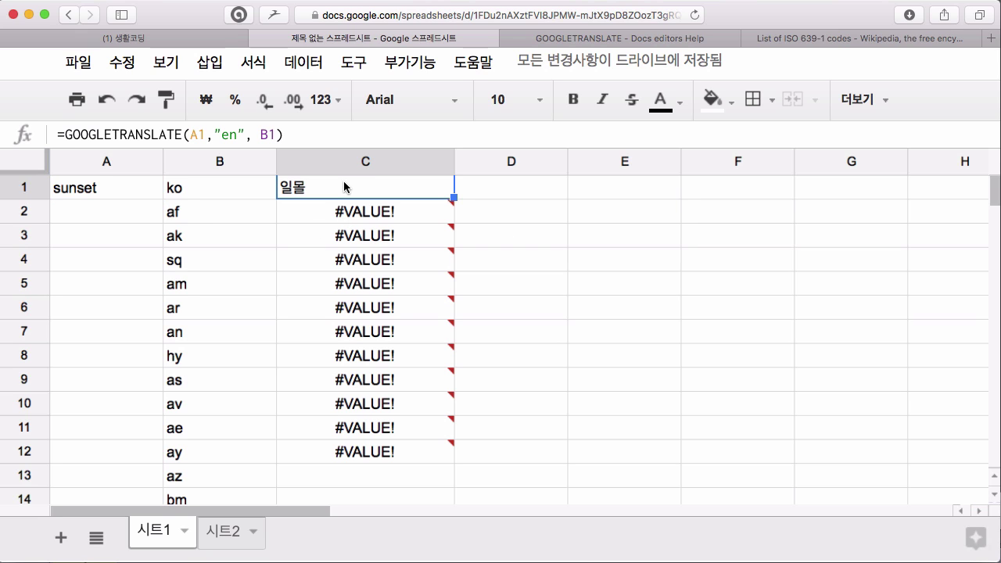
click(192, 134)
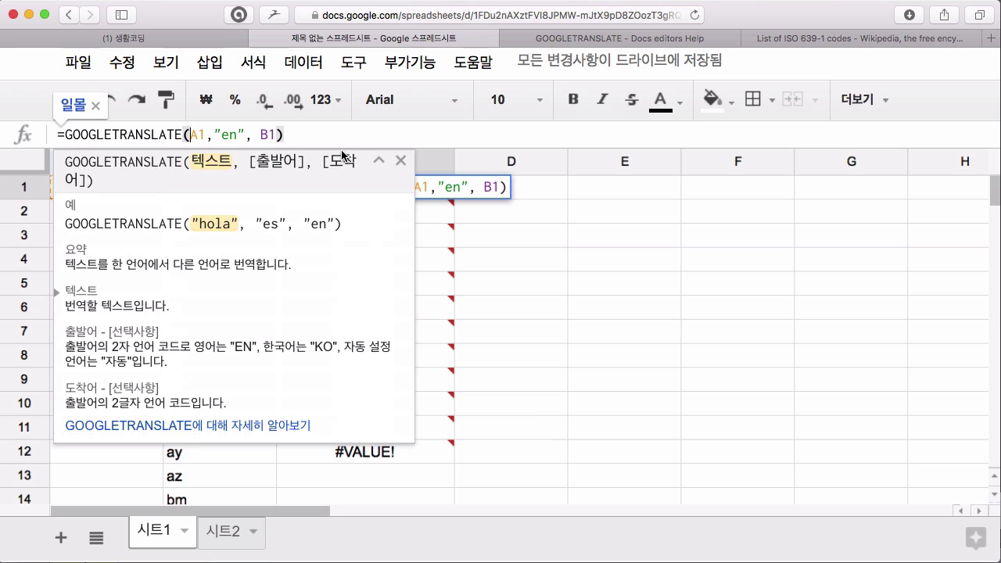
text($A)
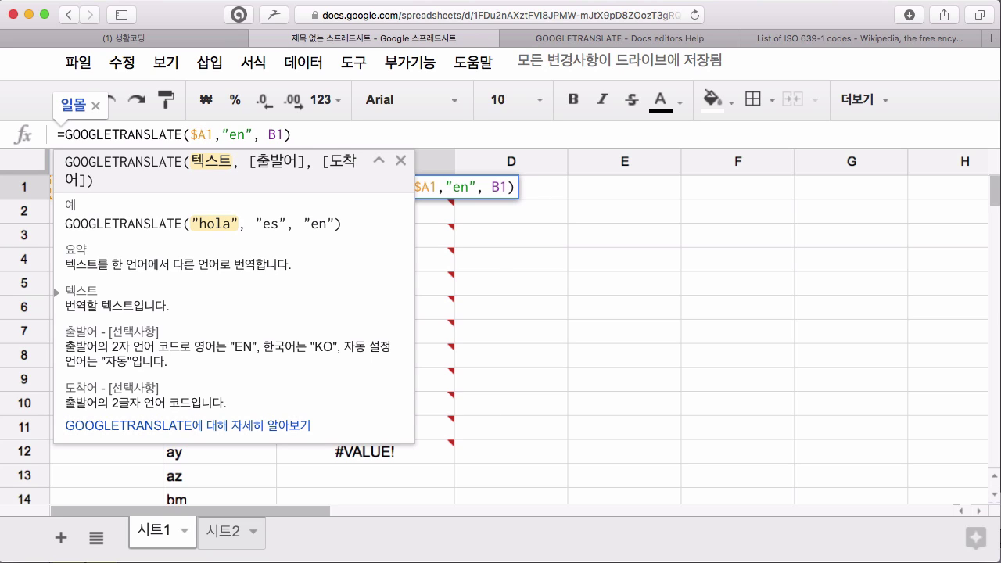
text($)
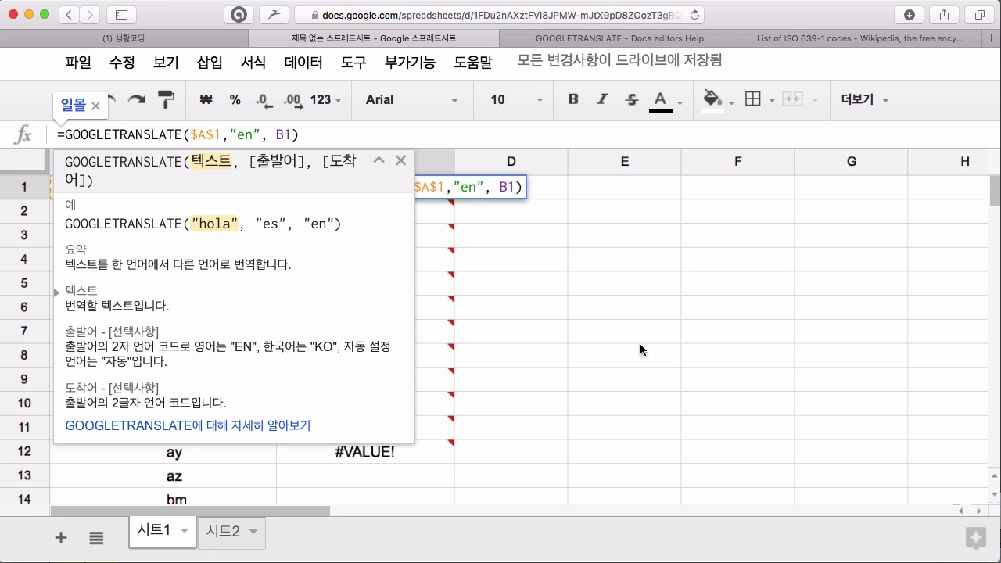
key(Return)
click(401, 188)
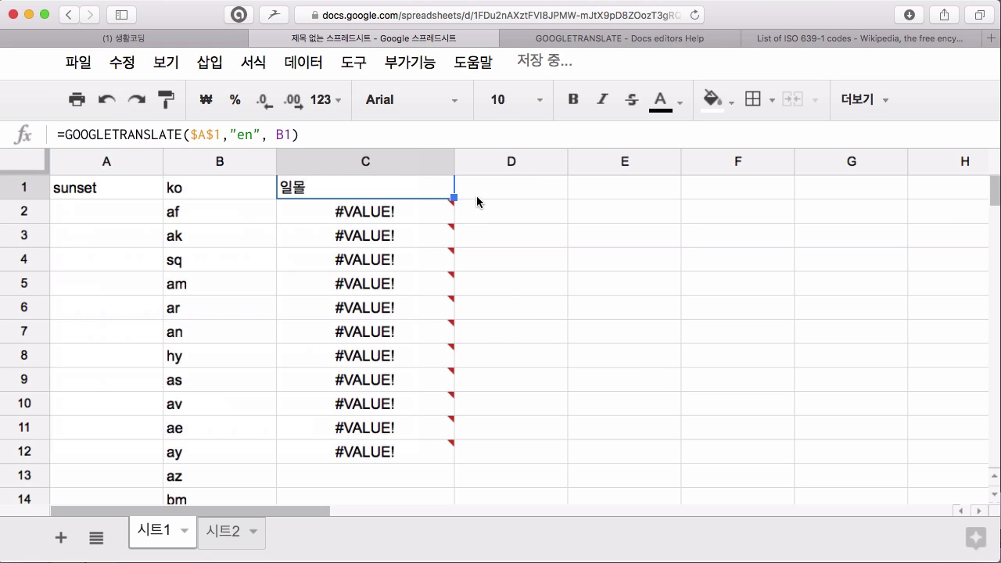
Fill C1's $A$1 formula down to C183 and review translations like muzg, batma and закат.
mouse_move(454, 198)
mouse_down()
mouse_move(465, 559)
mouse_move(451, 556)
mouse_move(424, 372)
mouse_up()
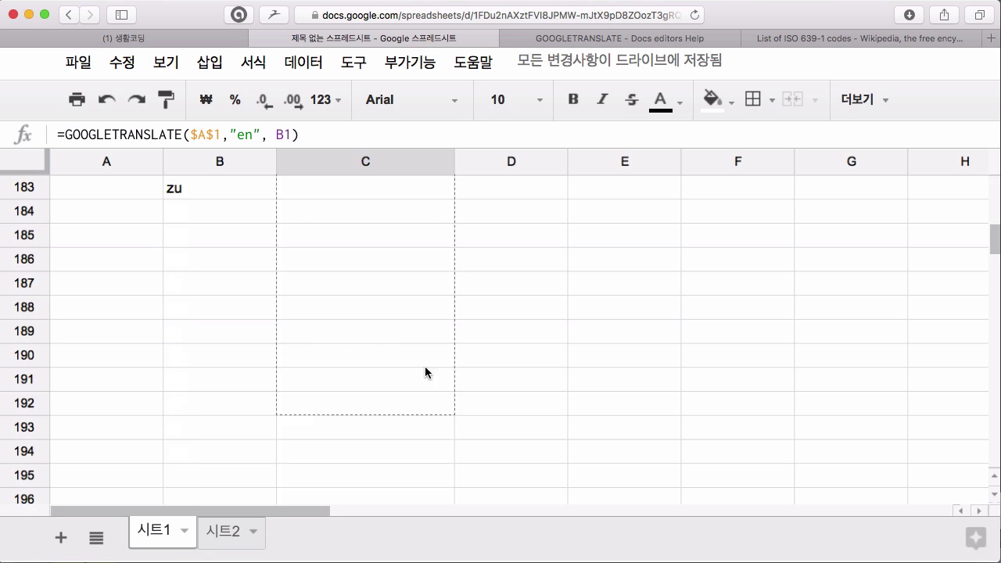
drag(429, 218, 427, 195)
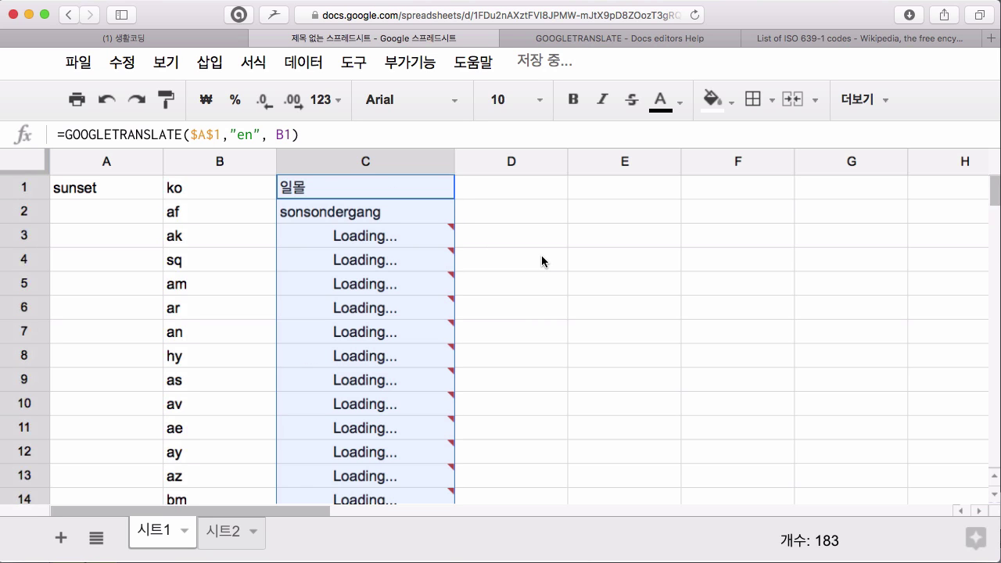
key(super+minus)
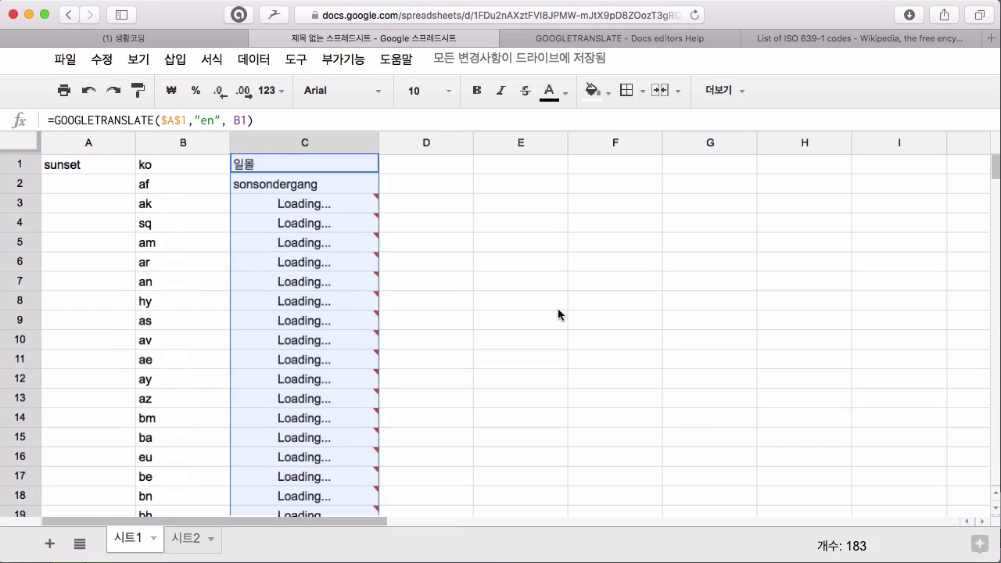
key(super+minus)
key(super+minus)
key(super+plus)
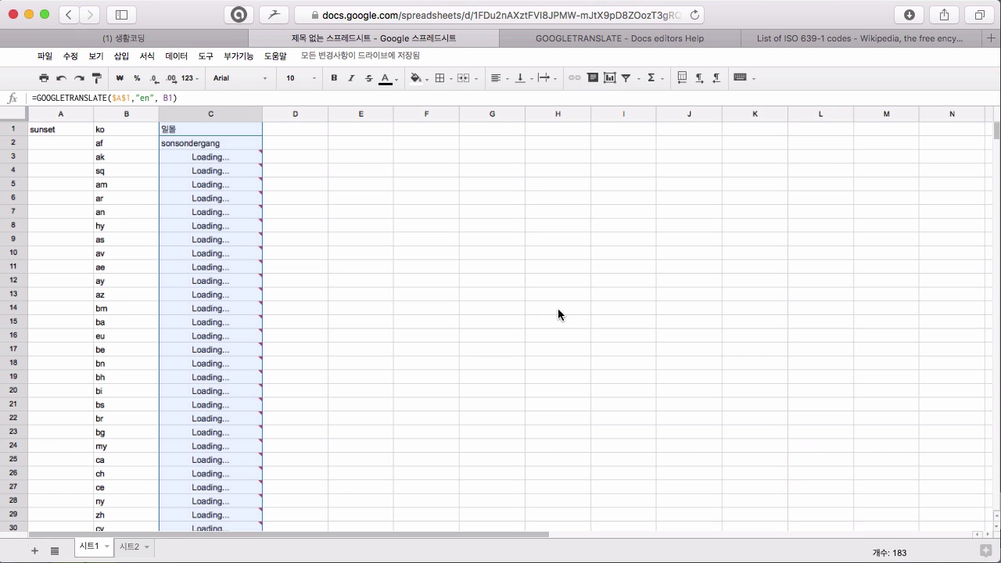
key(super+plus)
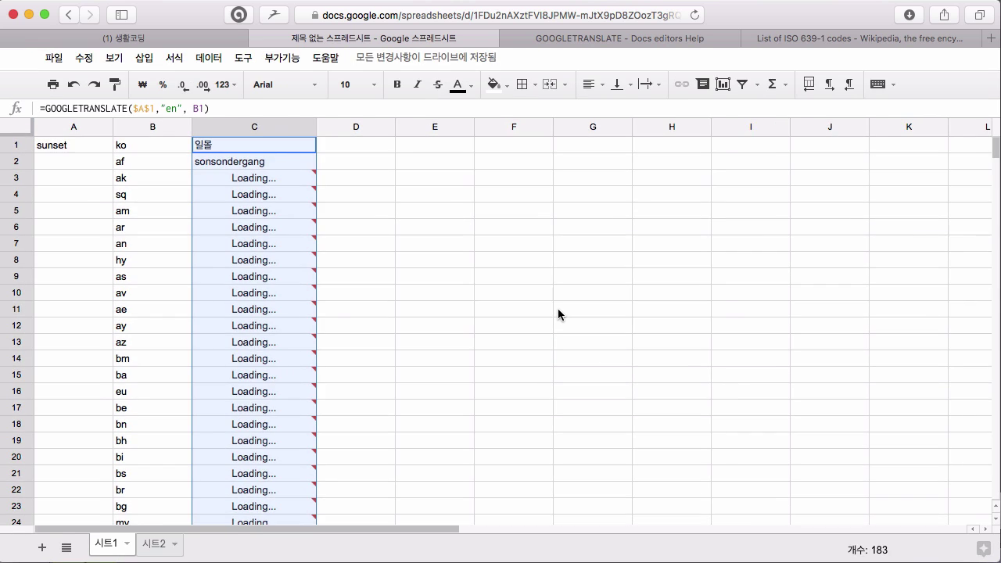
key(super+minus)
key(super+minus)
key(super+minus)
key(super+plus)
key(super+plus)
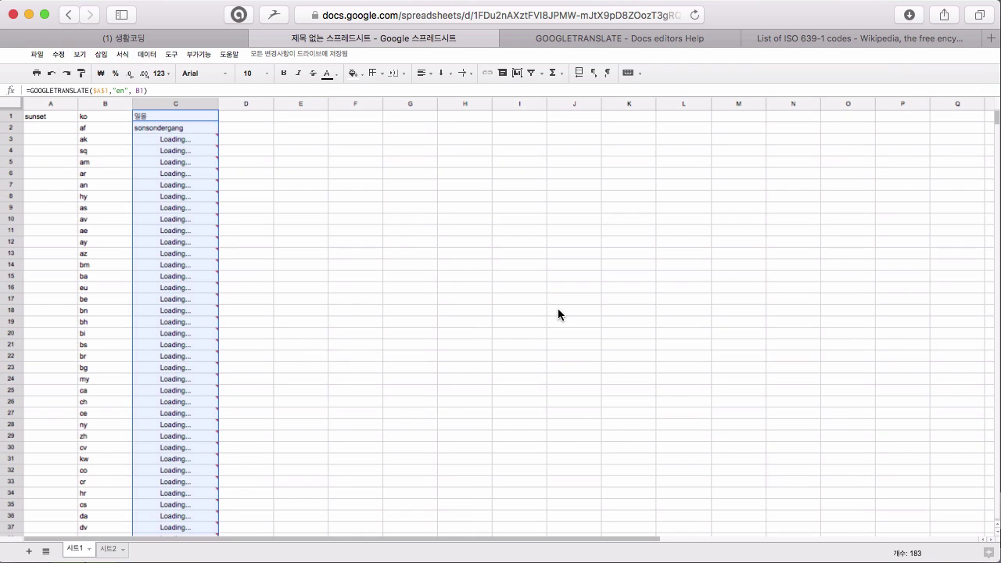
key(super+minus)
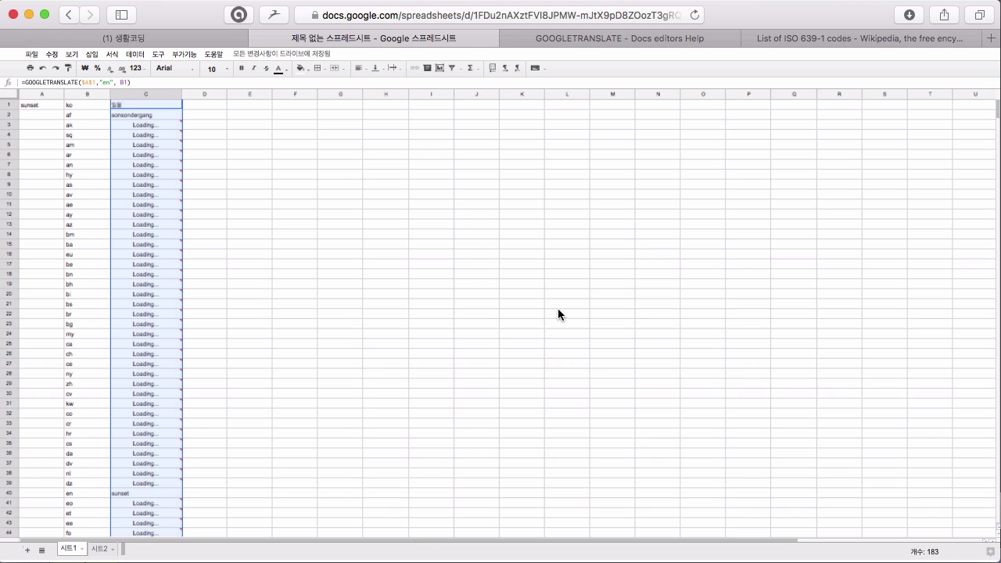
scroll(558, 314, down, 5)
scroll(558, 314, down, 5)
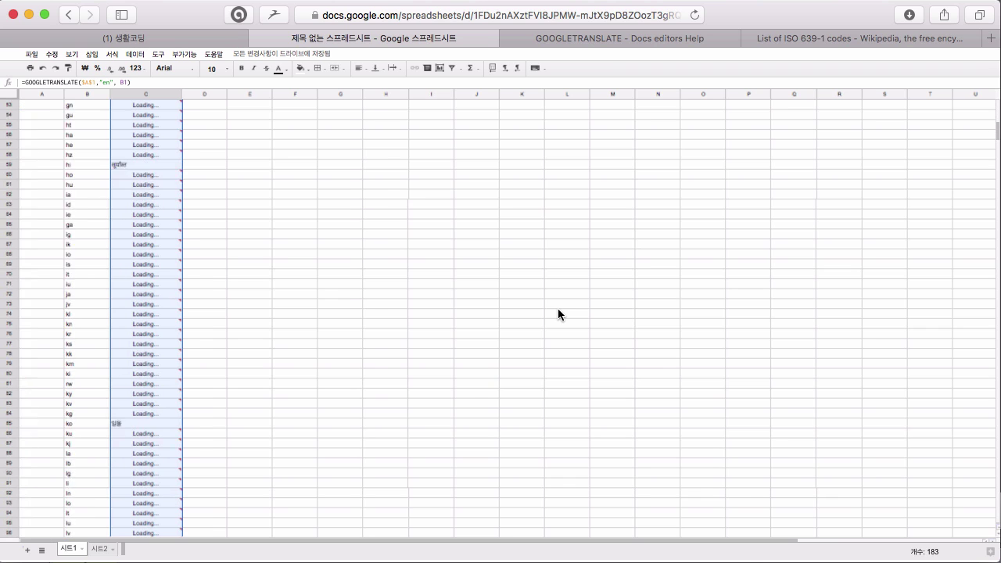
scroll(557, 314, down, 5)
scroll(558, 314, down, 5)
scroll(558, 315, down, 5)
scroll(558, 314, down, 5)
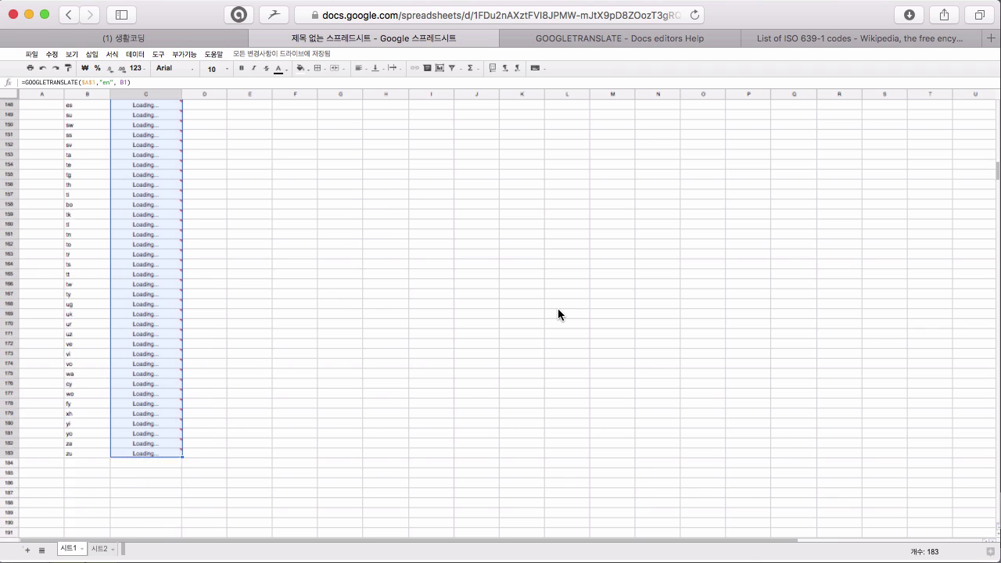
scroll(558, 314, up, 1)
scroll(557, 315, up, 15)
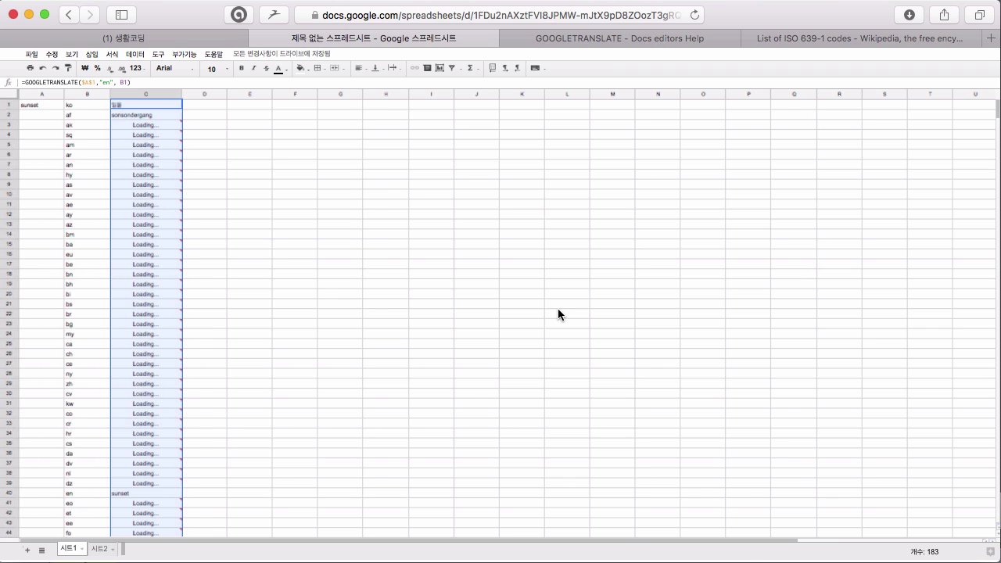
key(super+plus)
key(super+plus)
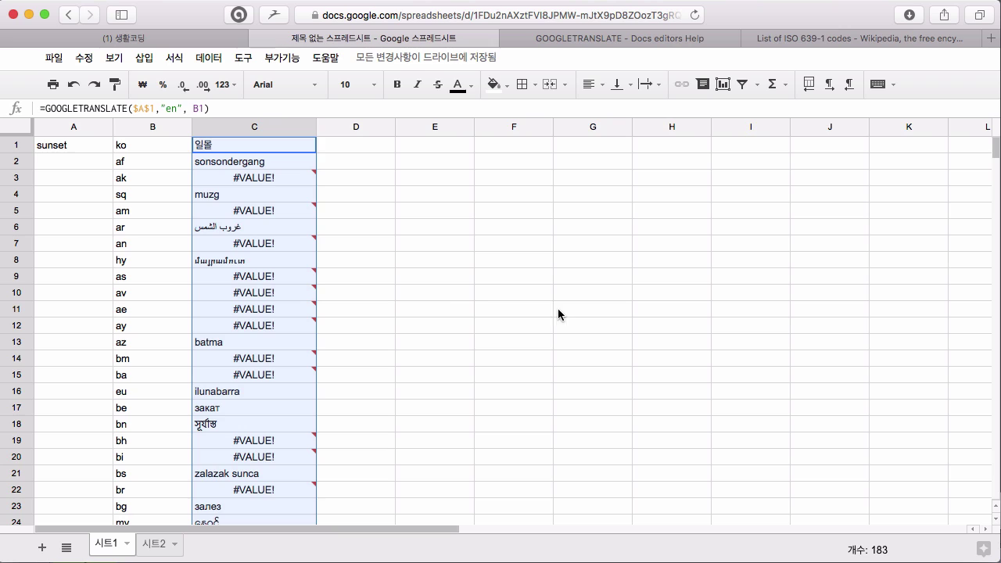
click(440, 291)
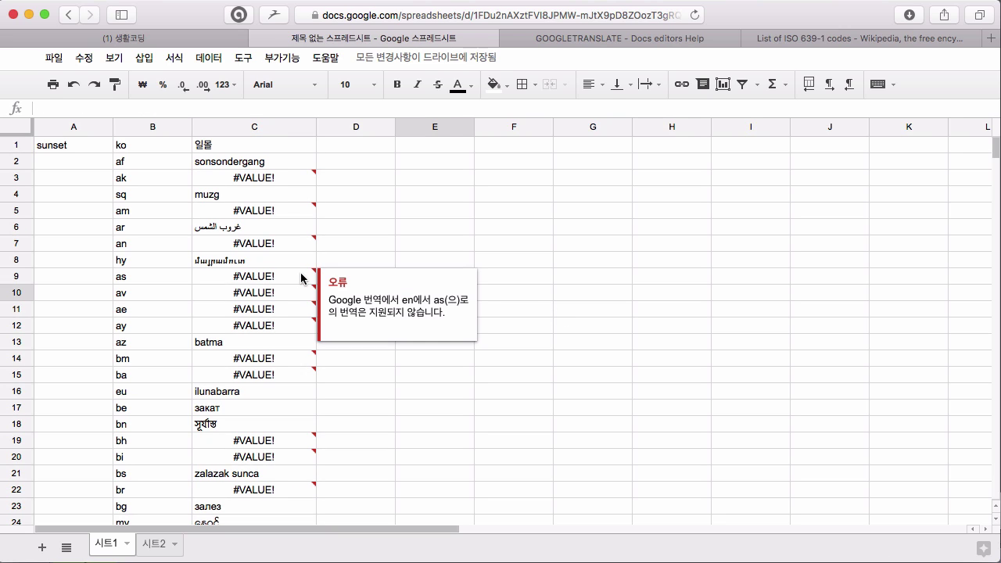
click(249, 185)
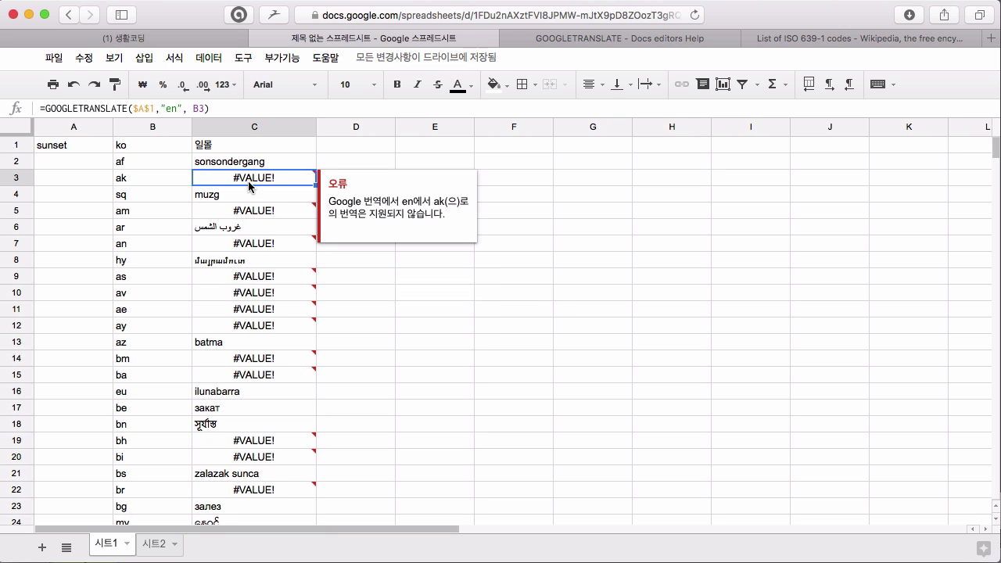
click(252, 167)
scroll(262, 265, down, 2)
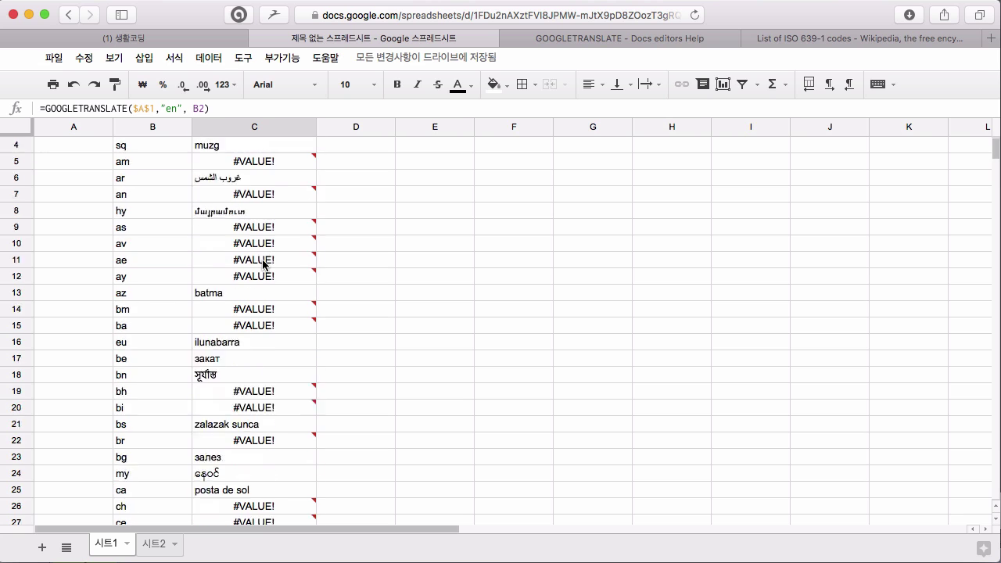
scroll(263, 264, down, 3)
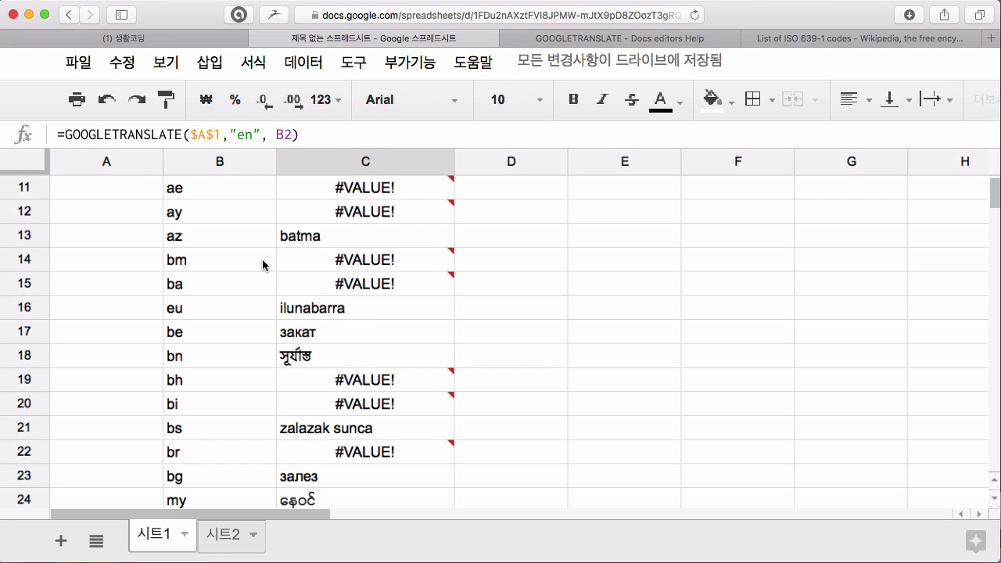
scroll(367, 301, down, 4)
scroll(371, 303, down, 10)
scroll(371, 303, down, 6)
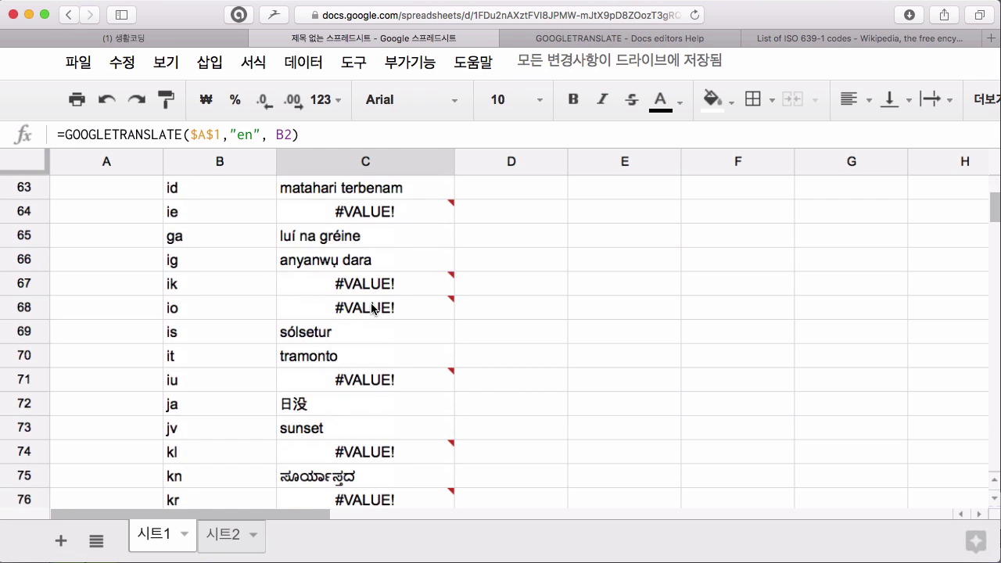
scroll(371, 303, up, 10)
scroll(371, 303, up, 11)
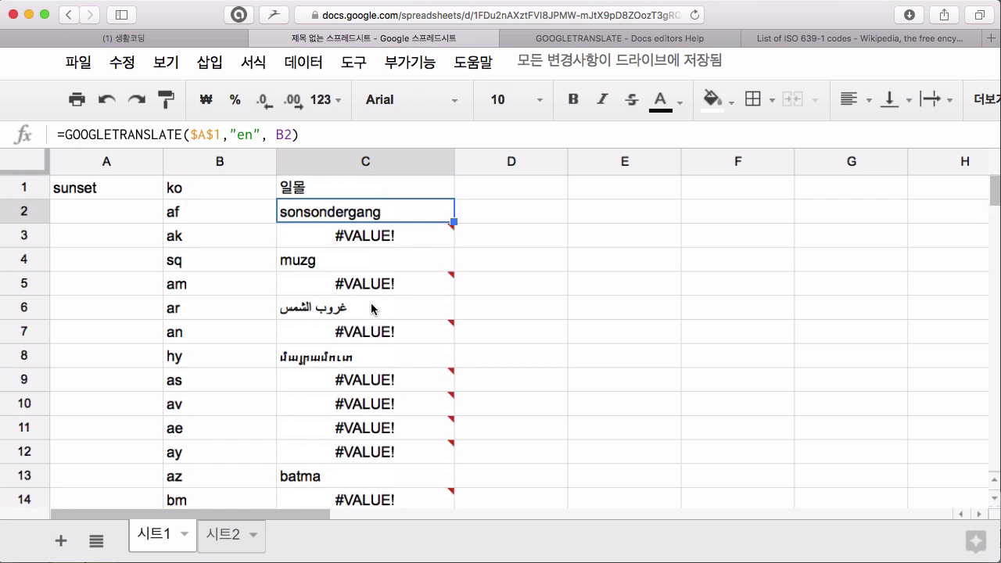
Replace sunset in A1 with apple so column C shows 사과, appel, mollë and alma.
click(104, 194)
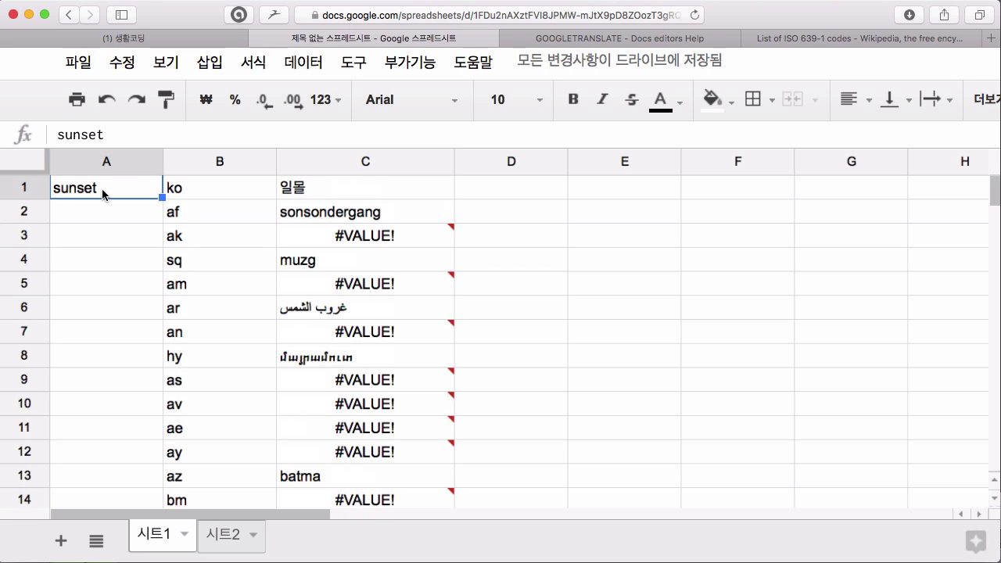
double_click(74, 190)
text(a)
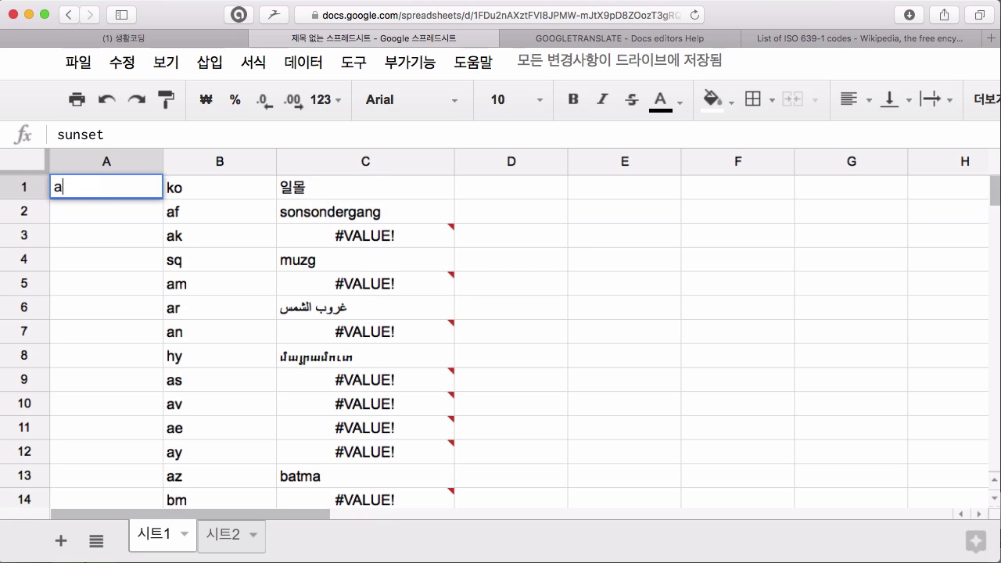
text(pple)
key(Return)
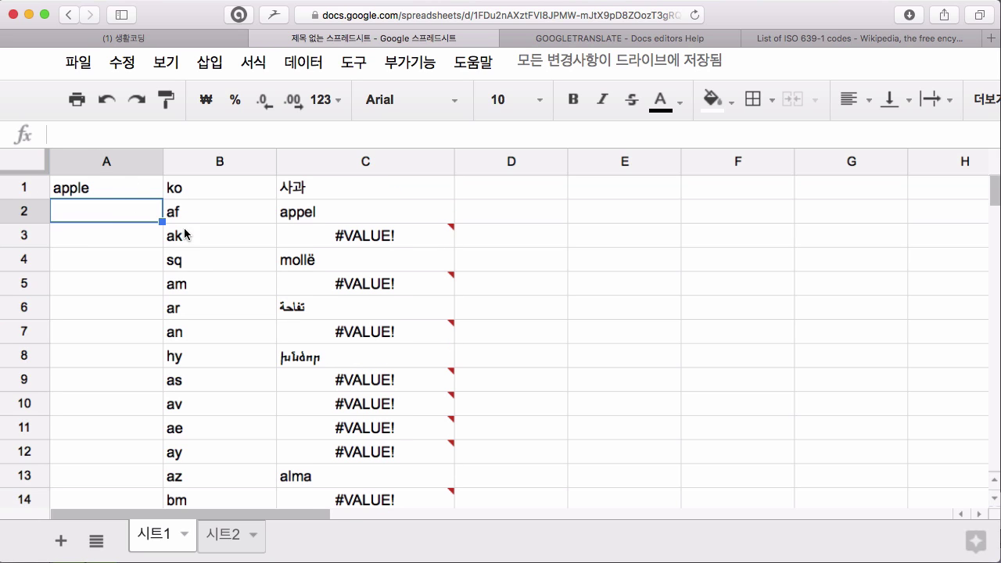
scroll(329, 448, down, 5)
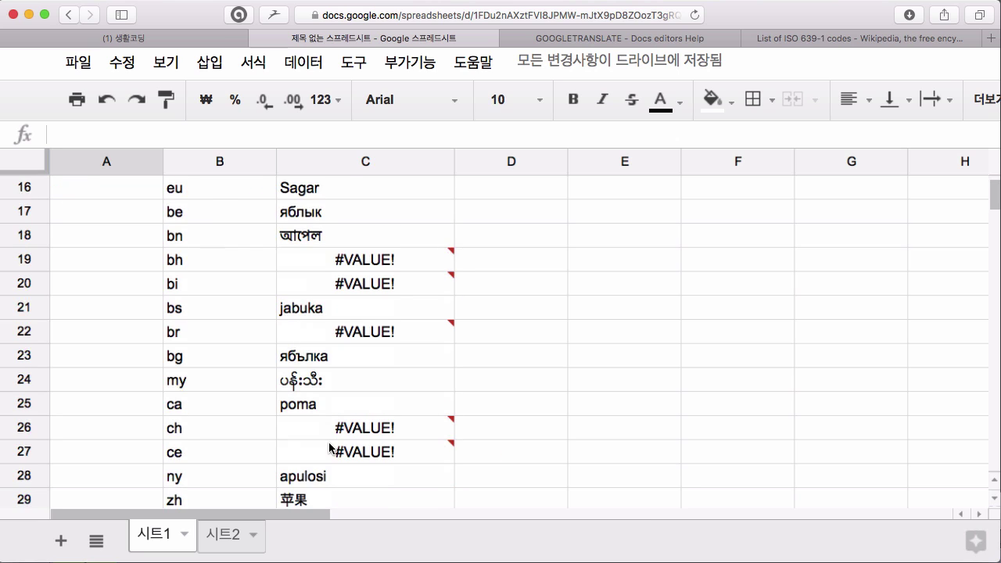
scroll(329, 448, down, 1)
scroll(329, 449, up, 6)
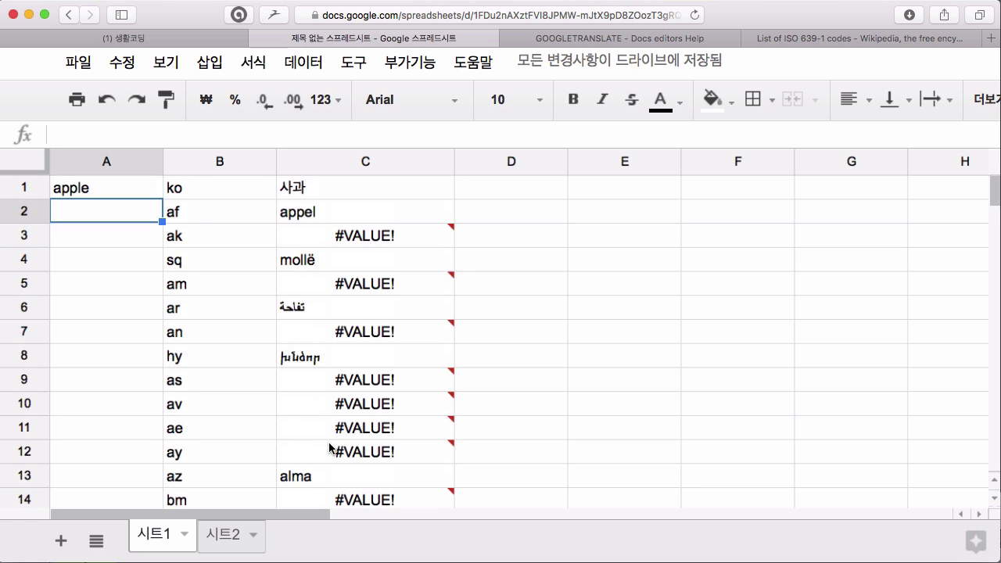